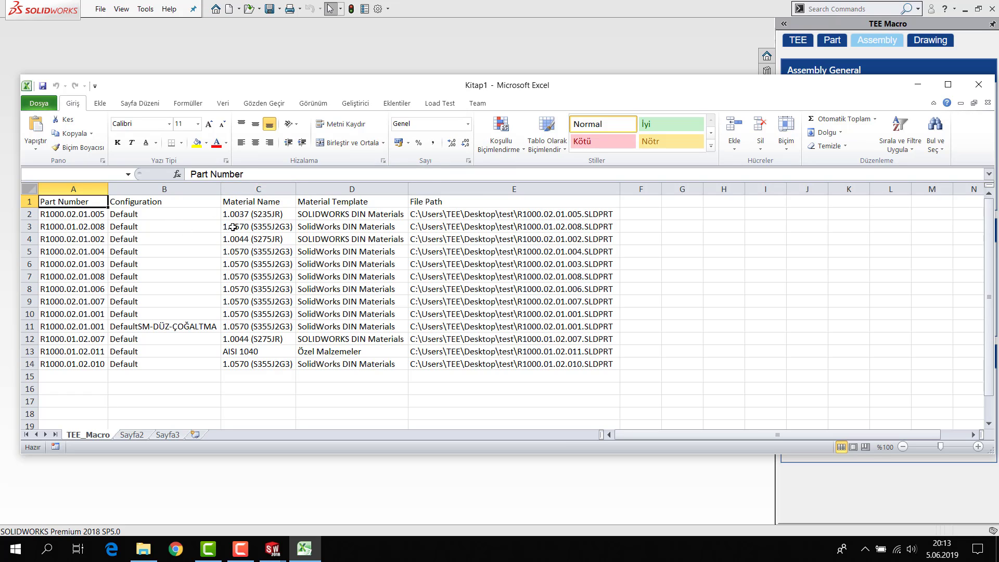
Examine the Part Number, Configuration, Material Name and Material Template columns in the TEE_Macro sheet.
{"action": "left_click", "coordinate": [72, 238]}
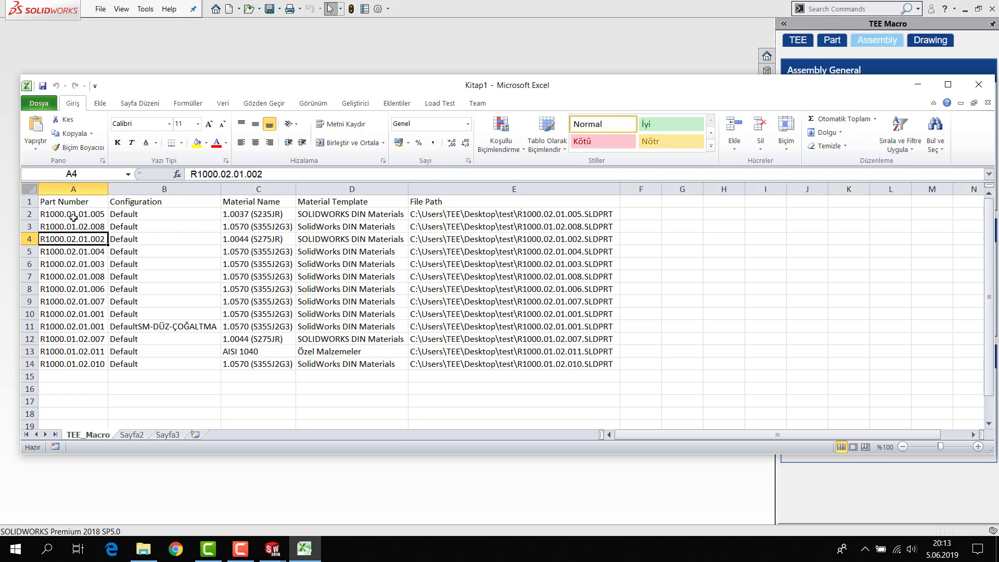
{"action": "left_click", "coordinate": [72, 202]}
{"action": "left_click", "coordinate": [188, 205]}
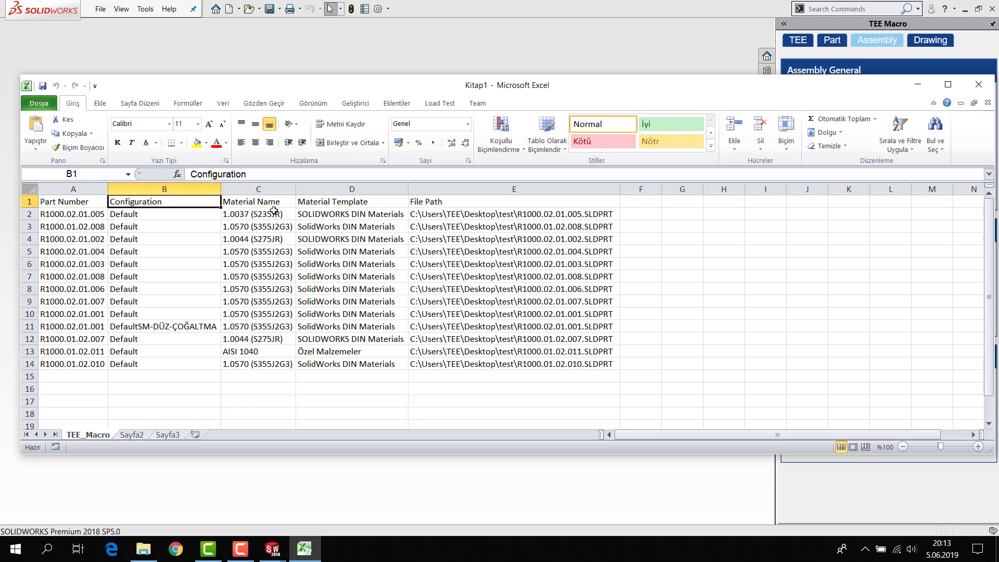
{"action": "left_click", "coordinate": [274, 212]}
{"action": "left_click", "coordinate": [349, 203]}
Switch to SOLIDWORKS and open the assembly R1000.02.01.000.
{"action": "left_click", "coordinate": [352, 49]}
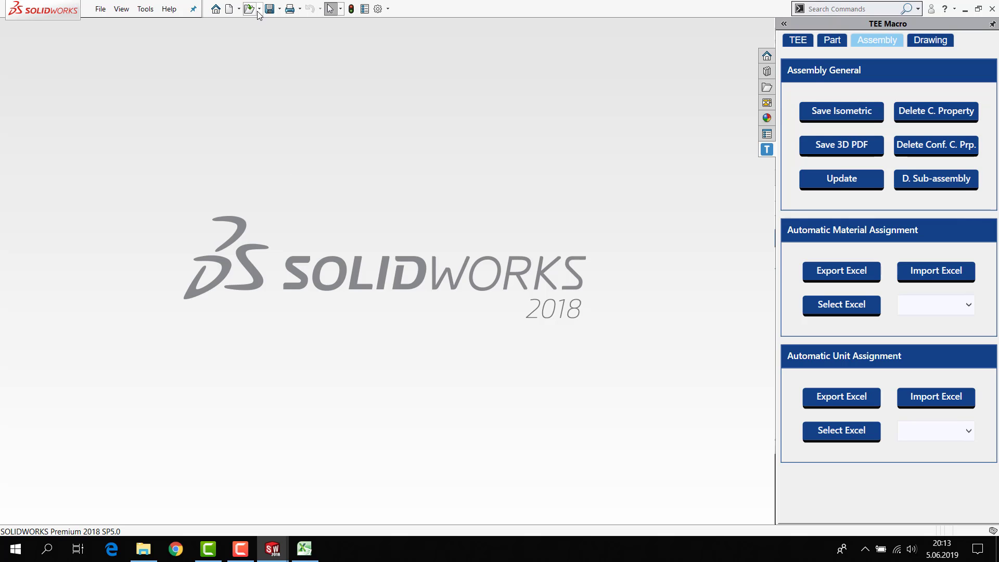
{"action": "key", "text": "ctrl+o"}
{"action": "double_click", "coordinate": [444, 157]}
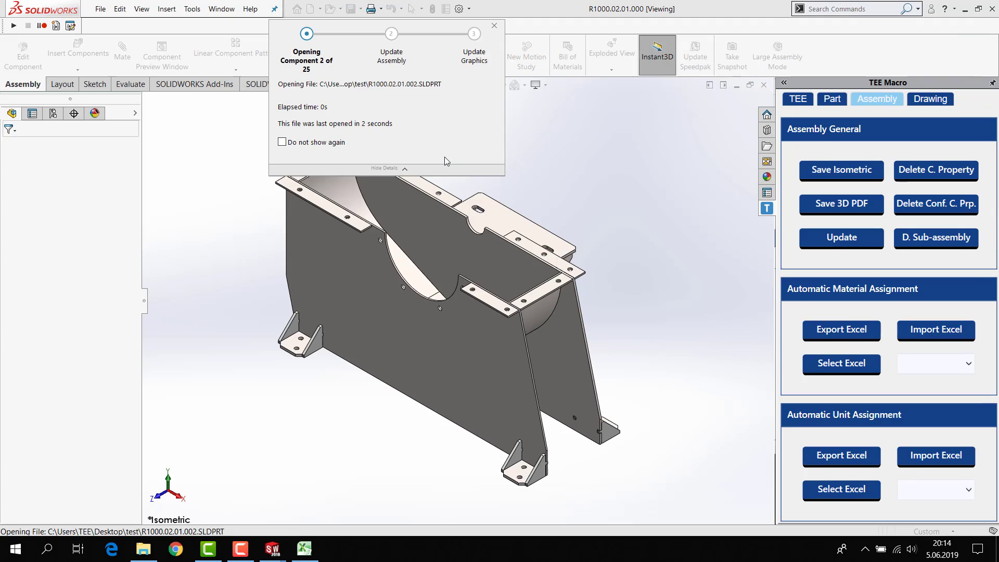
{"action": "left_click", "coordinate": [374, 307]}
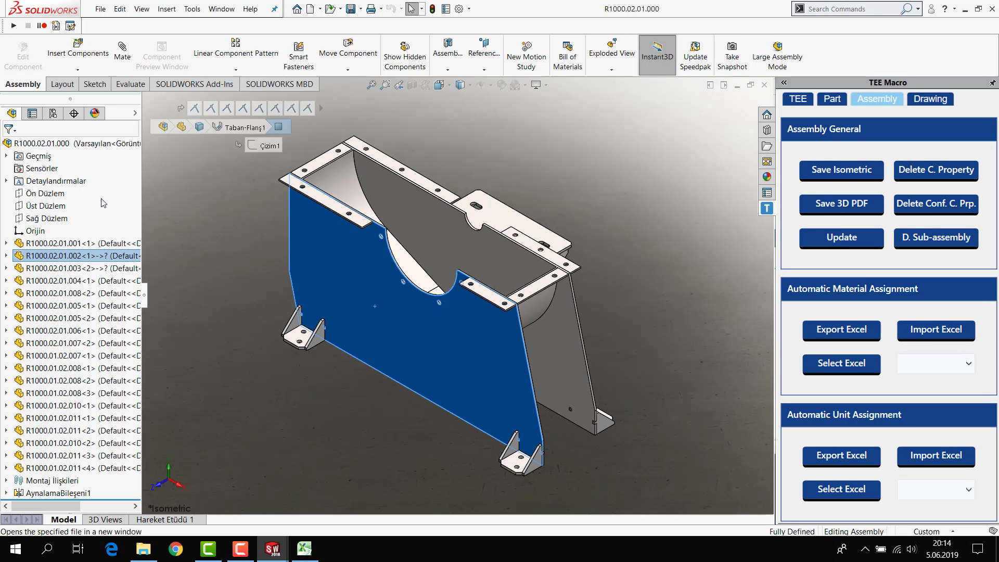
{"action": "left_click", "coordinate": [492, 126]}
Bring the pending TEE Macro messages to the front and dismiss them.
{"action": "left_click", "coordinate": [275, 546]}
{"action": "left_click", "coordinate": [339, 510]}
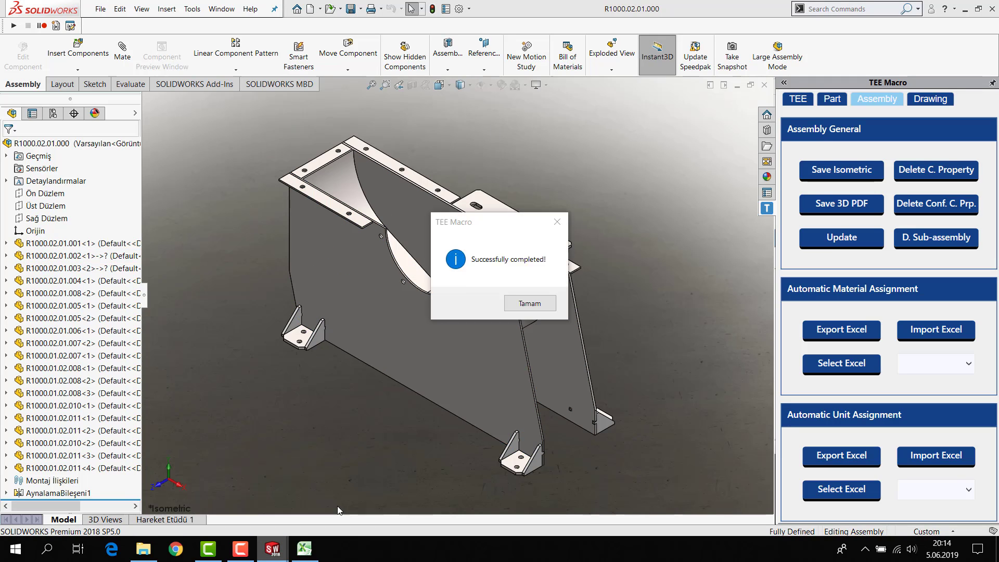
{"action": "left_click", "coordinate": [529, 303]}
{"action": "left_click", "coordinate": [272, 549]}
{"action": "left_click", "coordinate": [339, 507]}
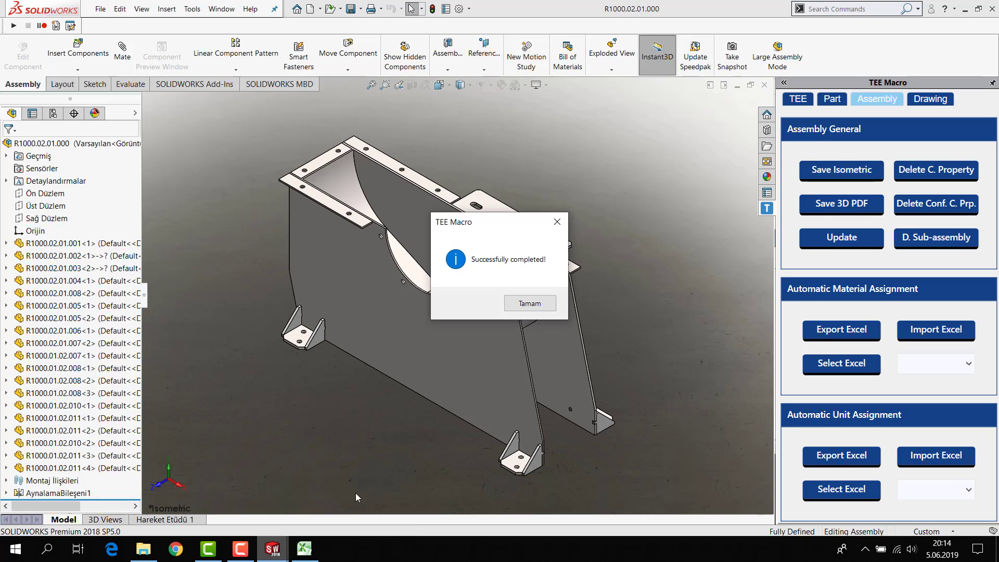
{"action": "left_click", "coordinate": [528, 304]}
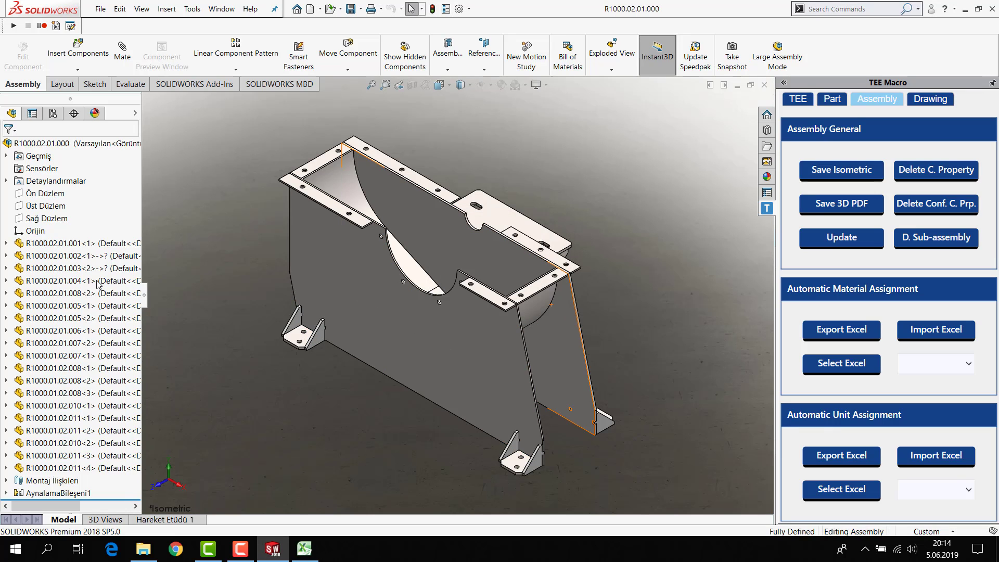
Open part R1000.02.01.001, bring up its material editor and collapse the SOLIDWORKS DIN Materials library.
{"action": "left_click", "coordinate": [58, 243]}
{"action": "left_click", "coordinate": [60, 218]}
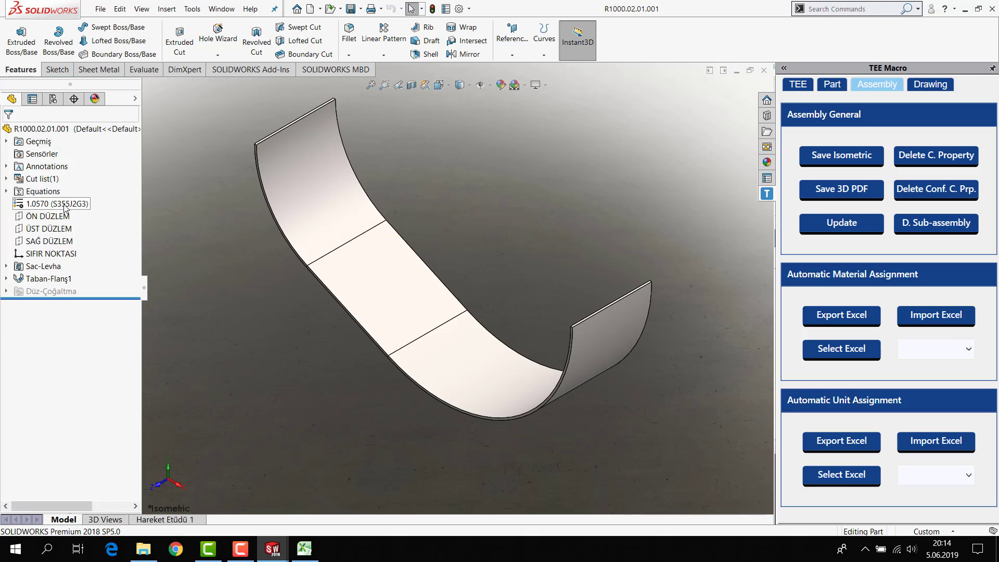
{"action": "right_click", "coordinate": [65, 205]}
{"action": "left_click", "coordinate": [110, 211]}
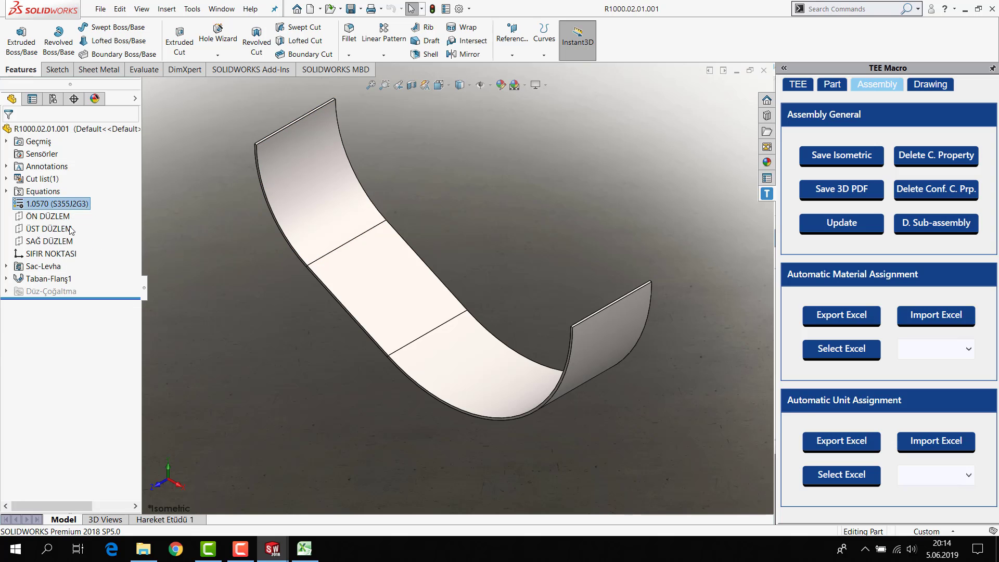
{"action": "scroll", "coordinate": [333, 165], "scroll_direction": "up", "scroll_amount": 1}
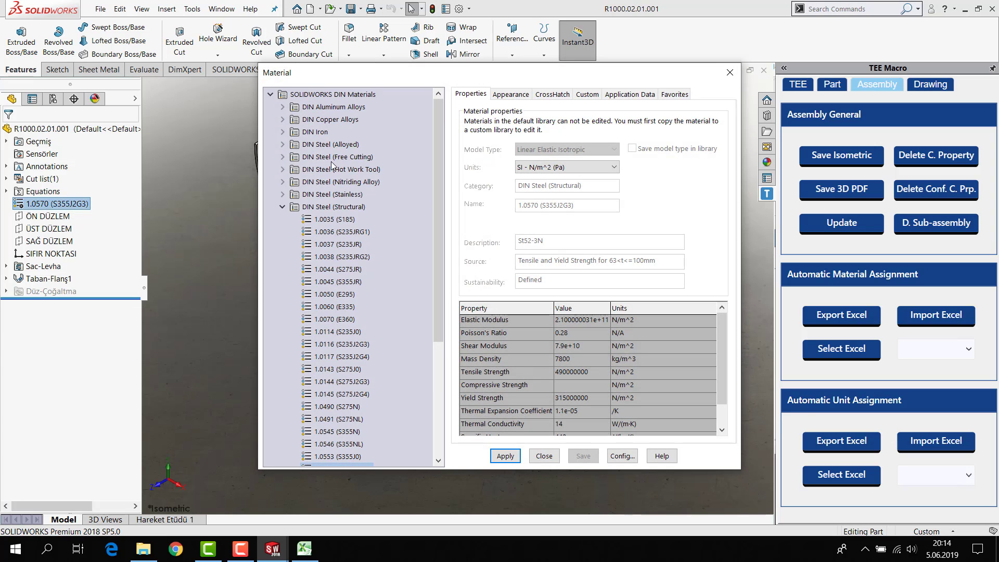
{"action": "left_click", "coordinate": [270, 94]}
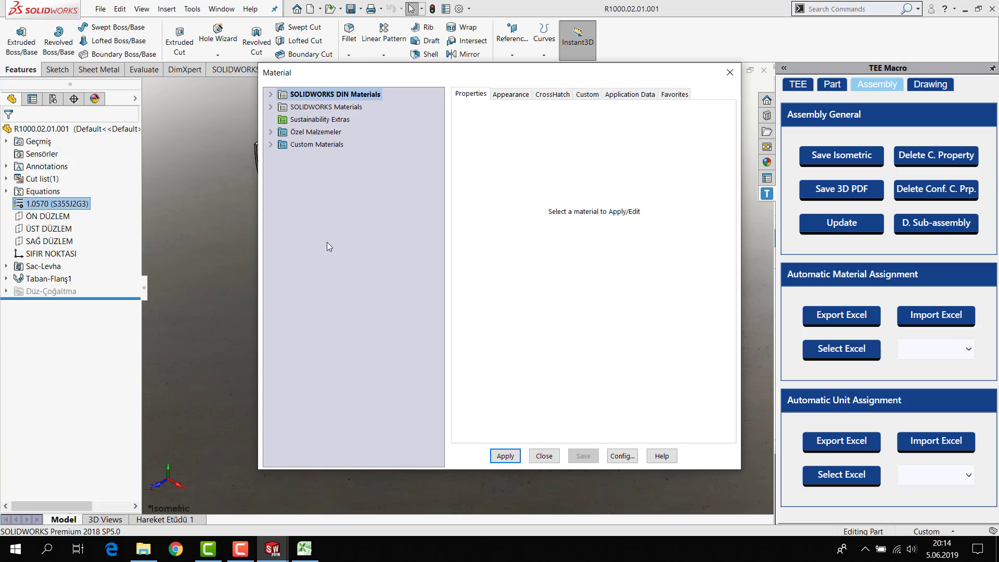
Compare the Material Template entries in the Excel sheet, including Özel Malzemeler, with the libraries in the SOLIDWORKS material editor.
{"action": "left_click", "coordinate": [304, 549]}
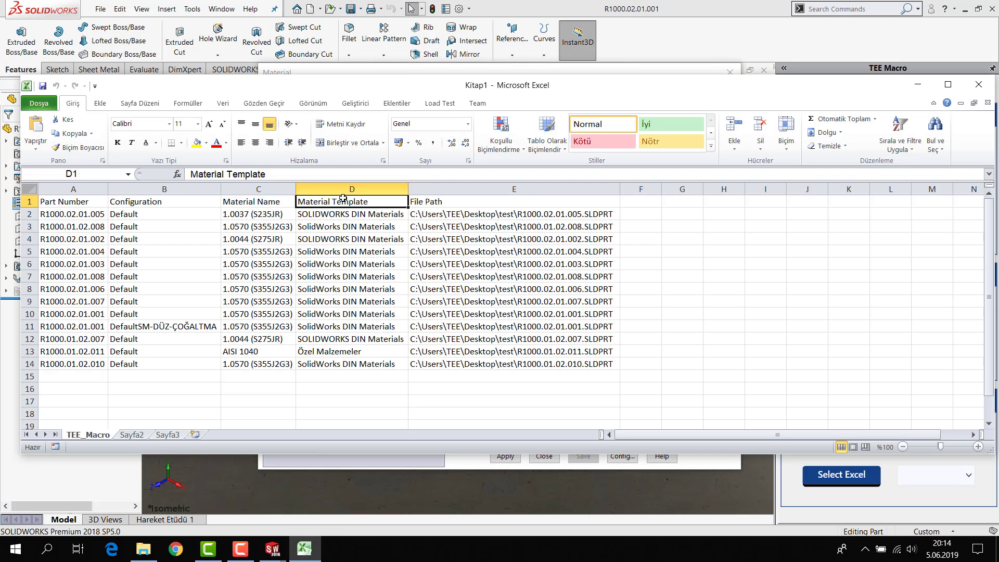
{"action": "left_click", "coordinate": [304, 548]}
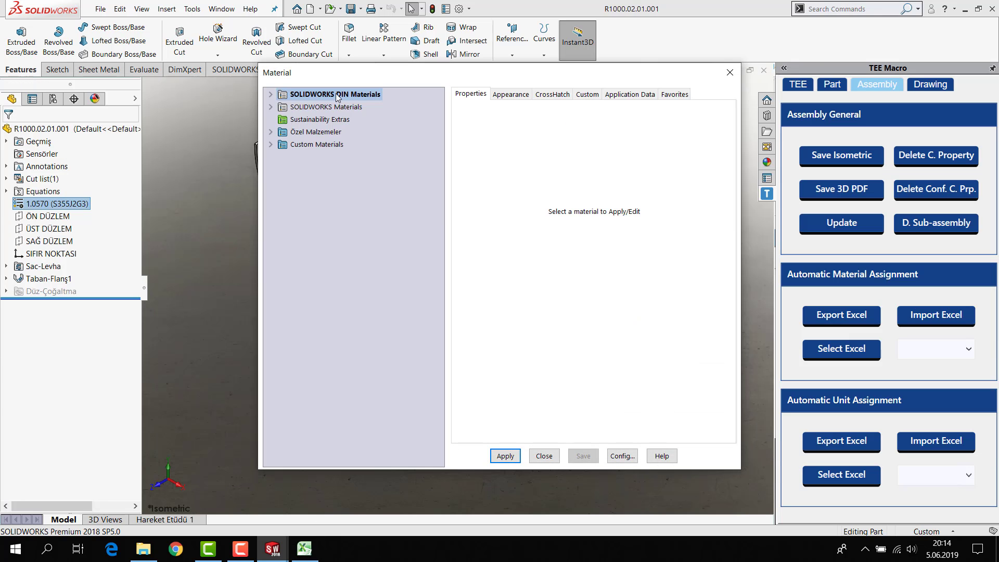
{"action": "left_click", "coordinate": [330, 135]}
{"action": "left_click", "coordinate": [304, 548]}
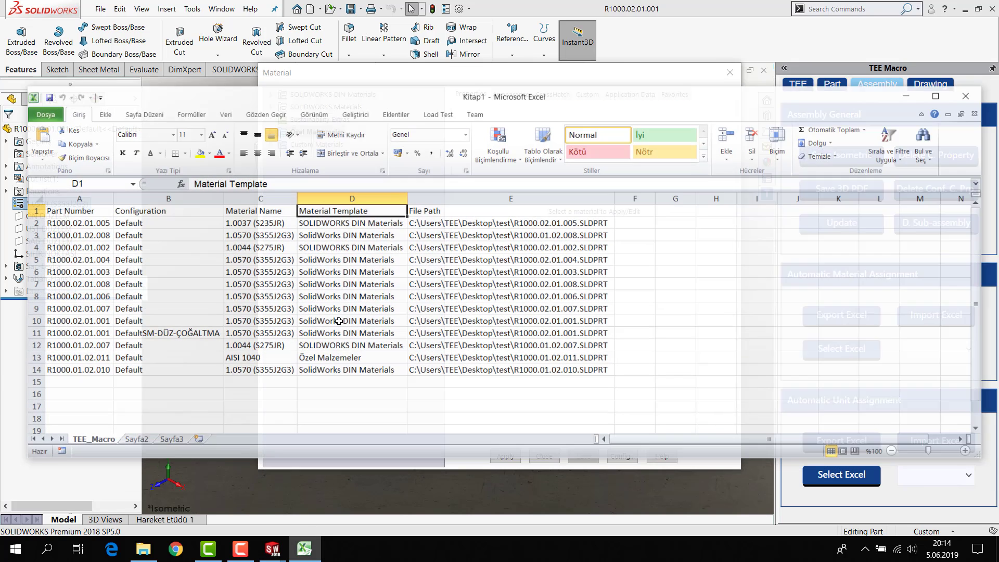
{"action": "left_click", "coordinate": [332, 351]}
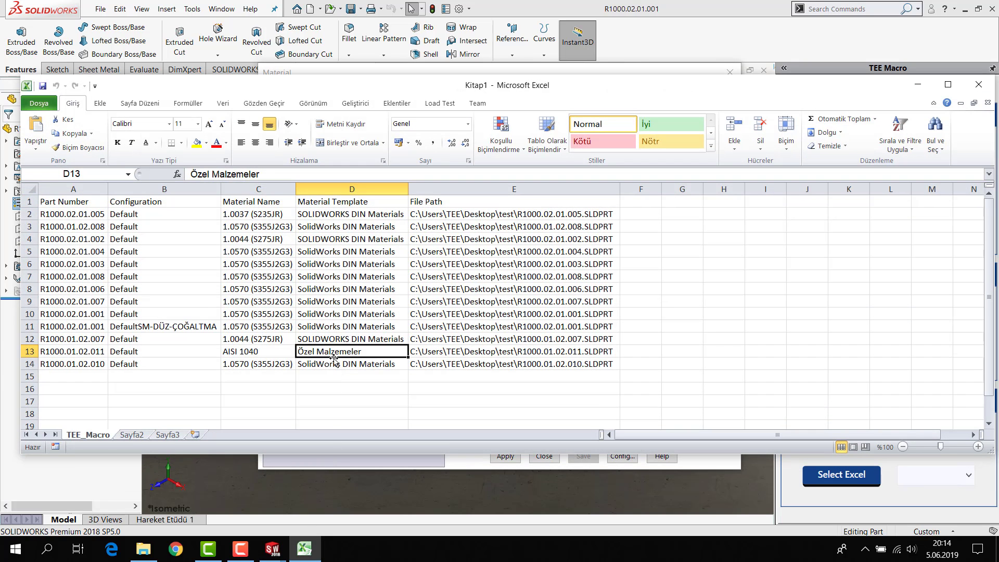
{"action": "left_click", "coordinate": [350, 214]}
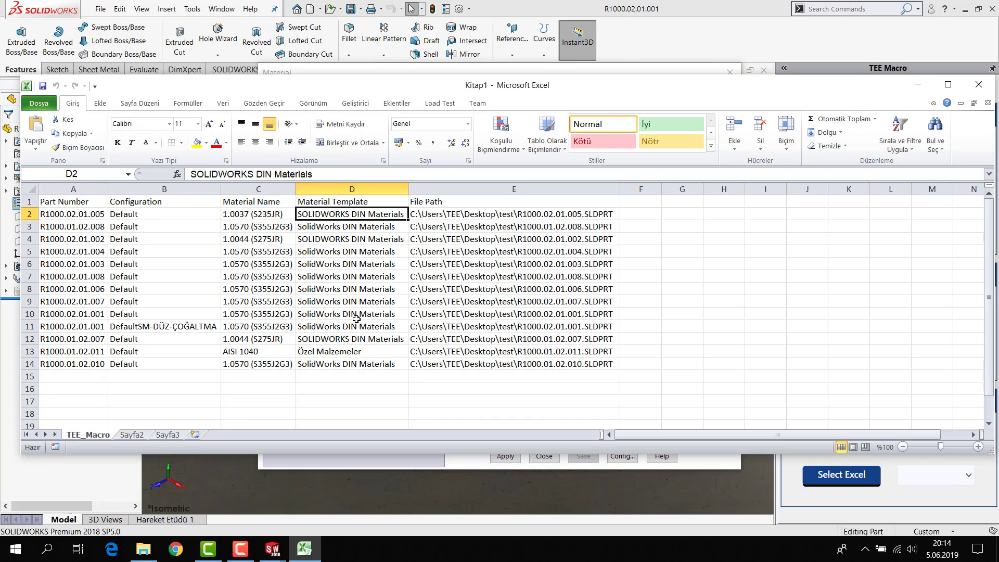
{"action": "left_click", "coordinate": [311, 550]}
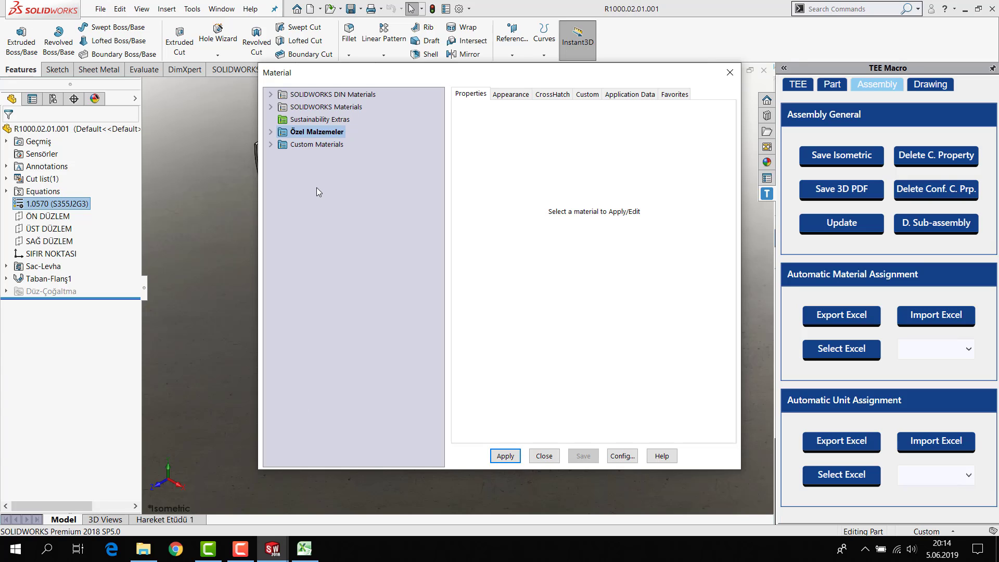
{"action": "right_click", "coordinate": [313, 160]}
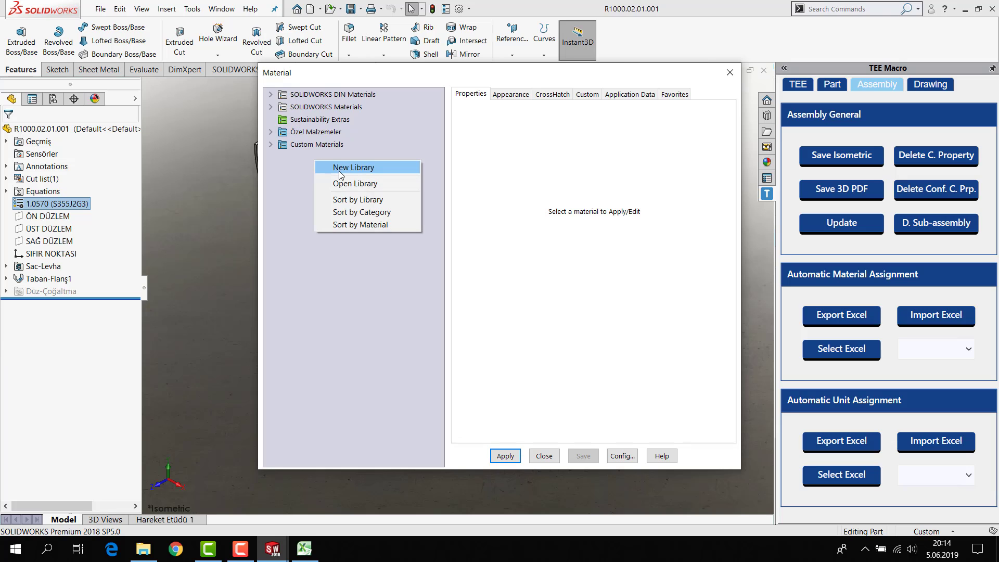
{"action": "left_click", "coordinate": [261, 236]}
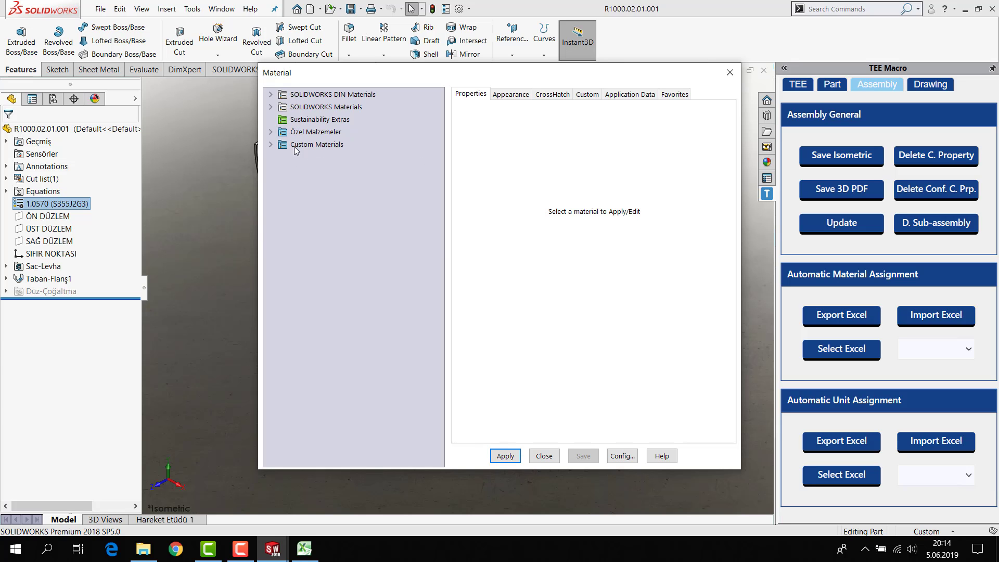
Switch to Excel and examine the Material Name and Material Template values of the listed parts.
{"action": "left_click", "coordinate": [305, 550]}
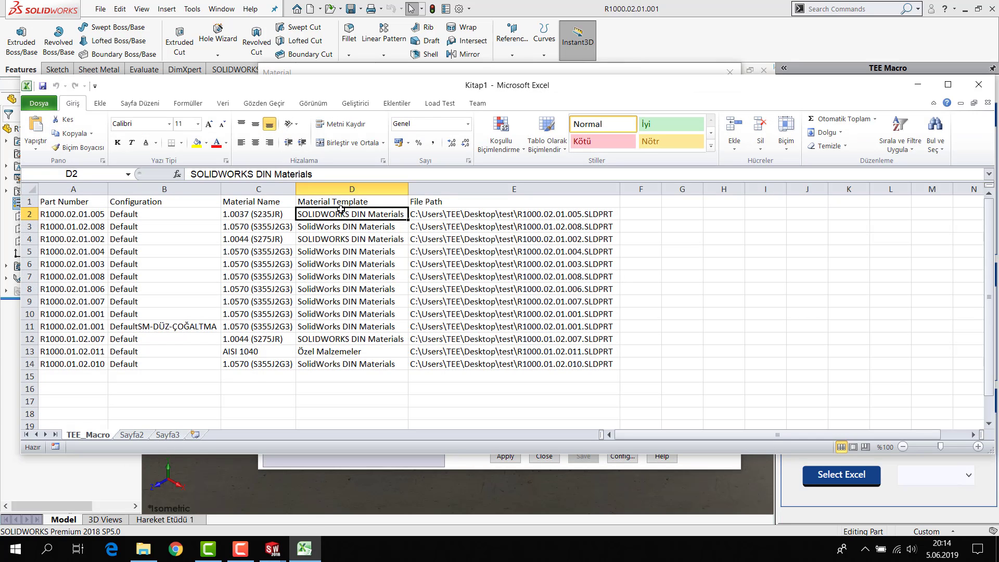
{"action": "left_click", "coordinate": [335, 264]}
{"action": "left_click", "coordinate": [266, 228]}
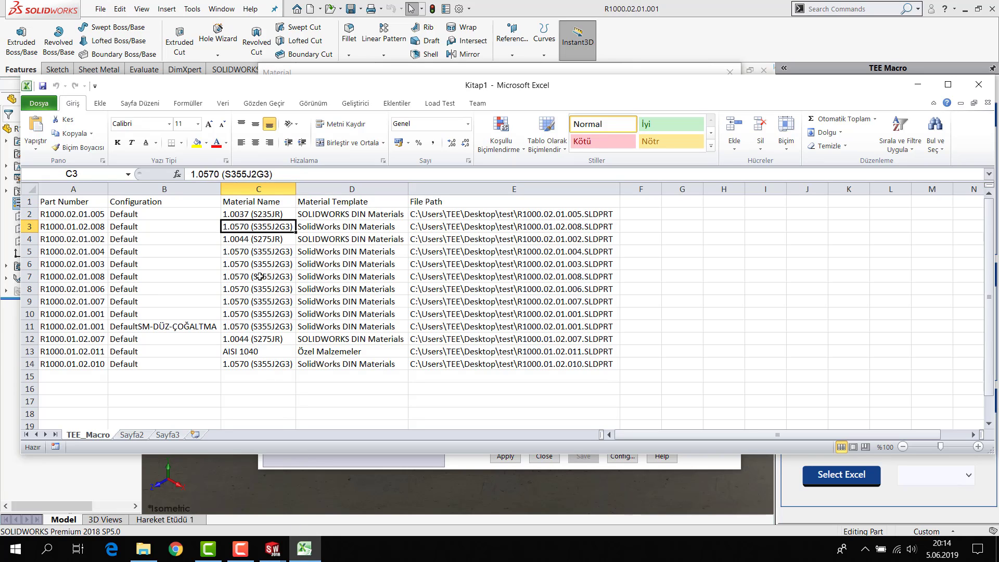
{"action": "left_click", "coordinate": [254, 251]}
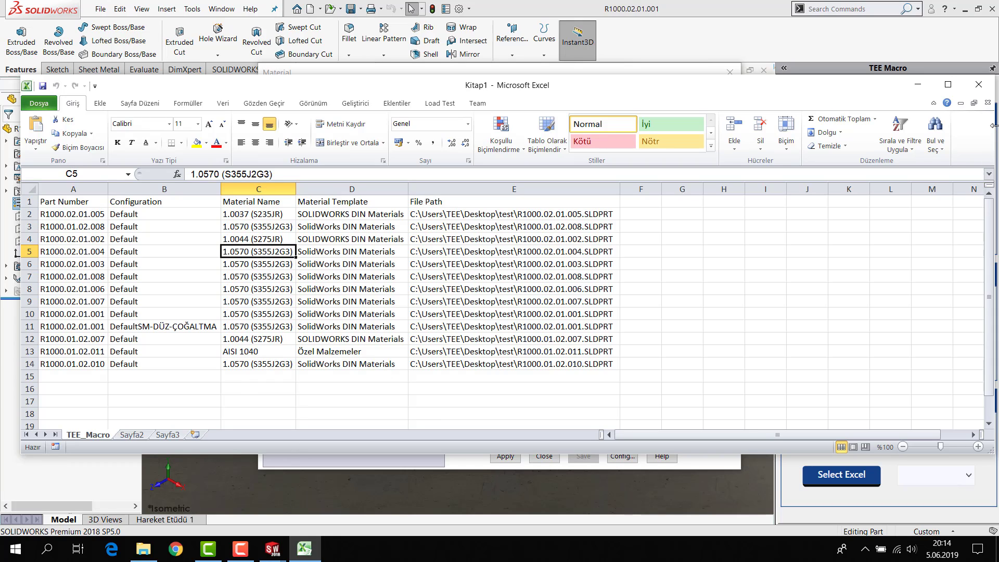
{"action": "left_click", "coordinate": [409, 409]}
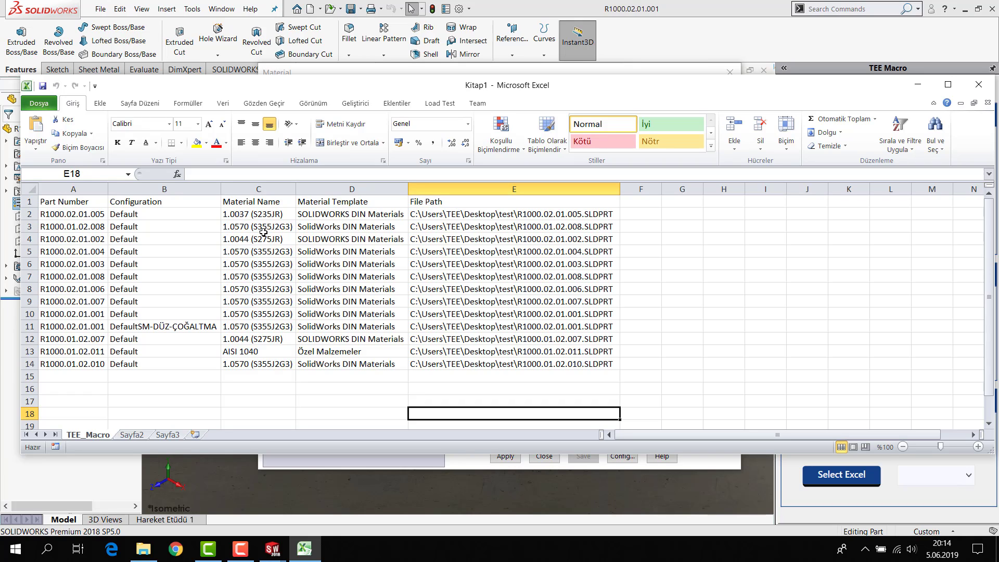
{"action": "left_click", "coordinate": [272, 214]}
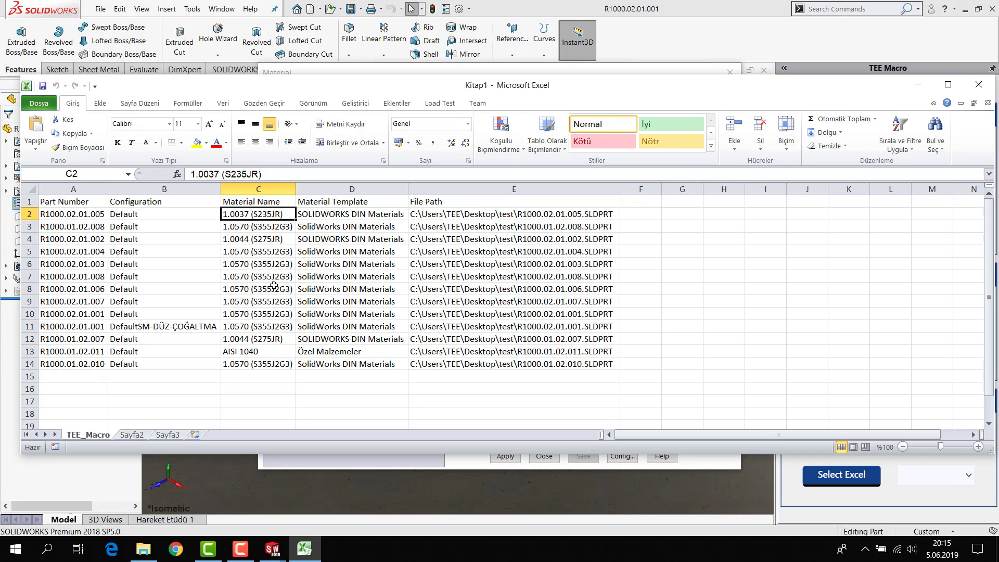
{"action": "left_click", "coordinate": [268, 266]}
{"action": "left_click", "coordinate": [268, 287]}
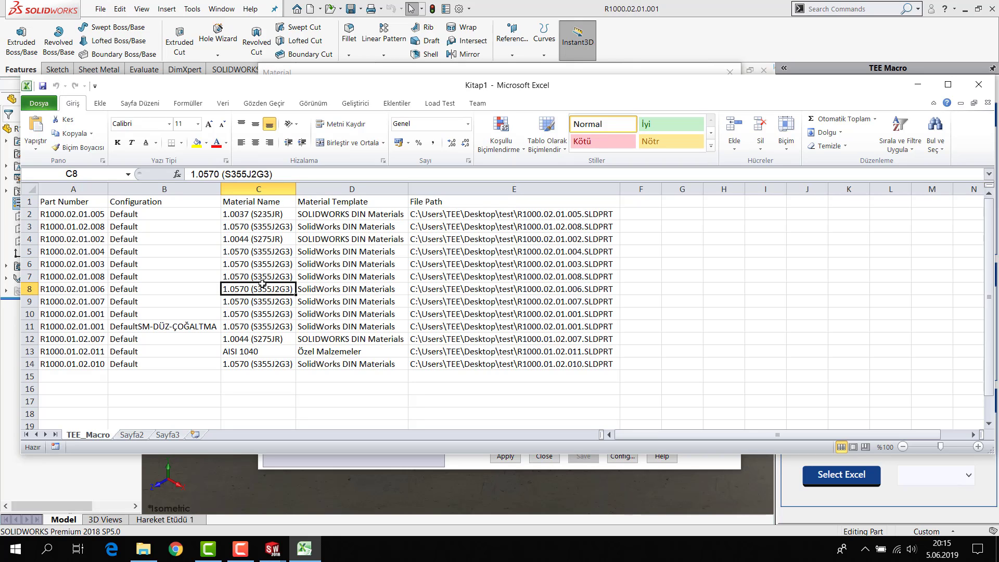
{"action": "left_click", "coordinate": [262, 281]}
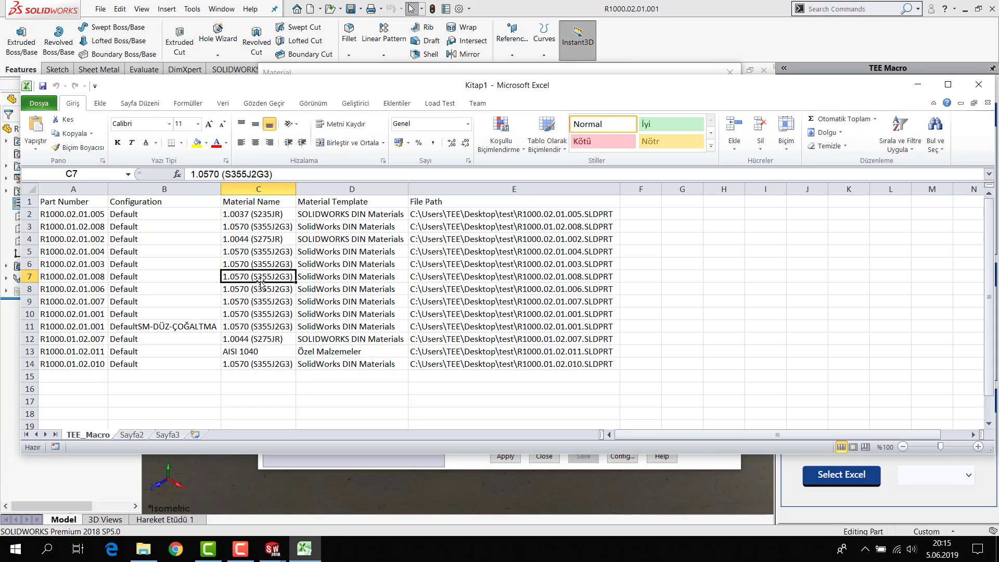
{"action": "key", "text": "Down"}
{"action": "key", "text": "Down"}
{"action": "key", "text": "Down"}
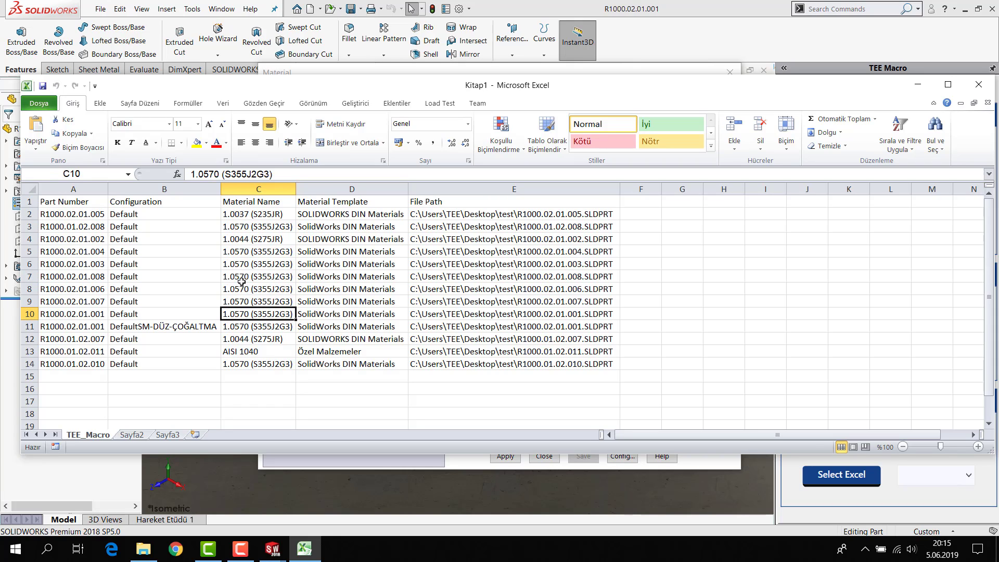
{"action": "mouse_move", "coordinate": [242, 264]}
{"action": "left_mouse_down"}
{"action": "mouse_move", "coordinate": [260, 325]}
{"action": "mouse_move", "coordinate": [261, 264]}
{"action": "left_mouse_up"}
Copy the material 1.0037 (S235JR) and template SOLIDWORKS DIN Materials from C2:D2 into the same columns of rows 3 to 13.
{"action": "left_click_drag", "start_coordinate": [267, 214], "coordinate": [328, 213]}
{"action": "key", "text": "ctrl+c"}
{"action": "left_click", "coordinate": [262, 227]}
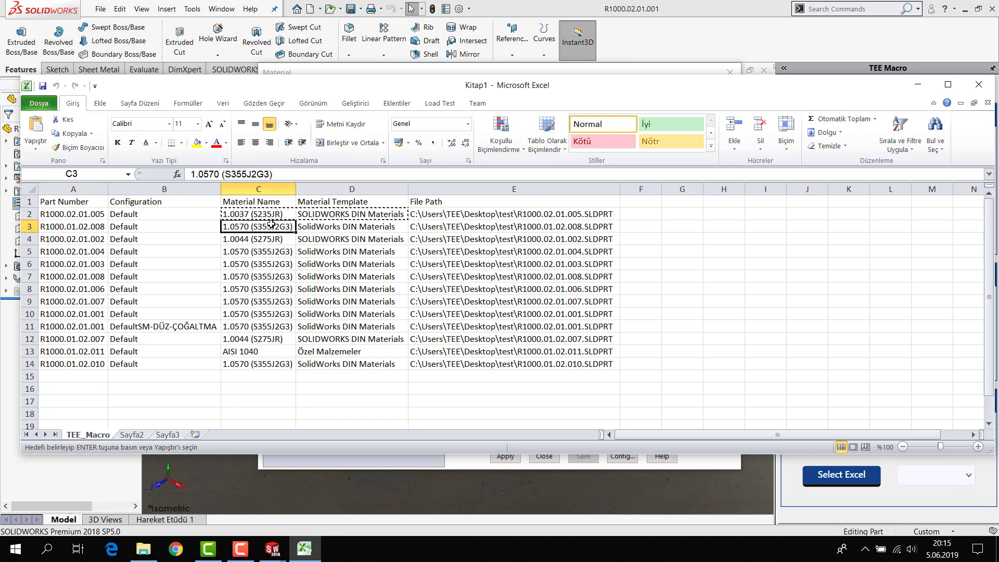
{"action": "key", "text": "ctrl+v"}
{"action": "left_click", "coordinate": [265, 238]}
{"action": "key", "text": "ctrl+v"}
{"action": "left_click", "coordinate": [268, 253]}
{"action": "key", "text": "ctrl+v"}
{"action": "left_click", "coordinate": [268, 265]}
{"action": "key", "text": "ctrl+v"}
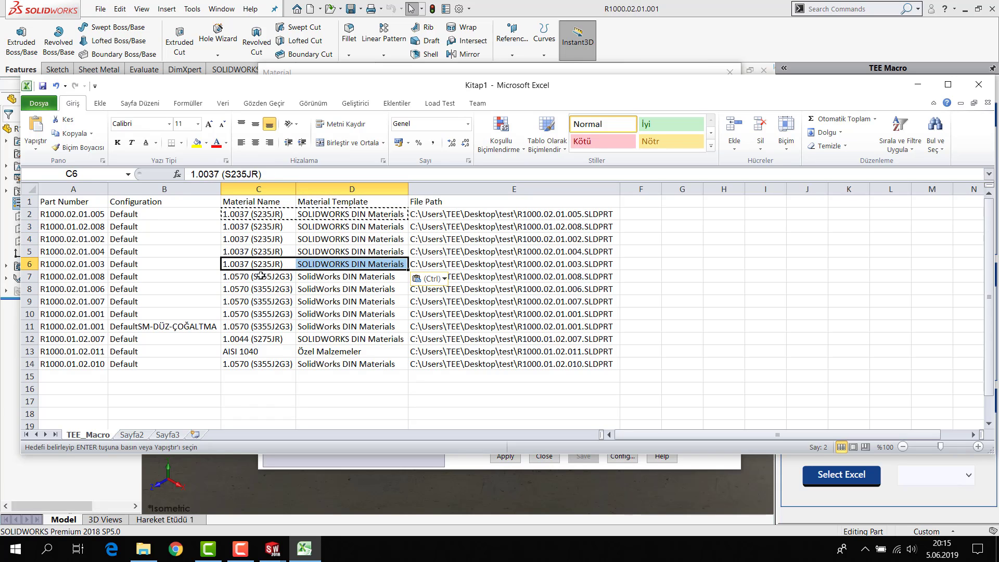
{"action": "left_click", "coordinate": [269, 277]}
{"action": "key", "text": "ctrl+v"}
{"action": "left_click", "coordinate": [269, 290]}
{"action": "key", "text": "ctrl+v"}
{"action": "left_click", "coordinate": [269, 302]}
{"action": "key", "text": "ctrl+v"}
{"action": "left_click", "coordinate": [269, 315]}
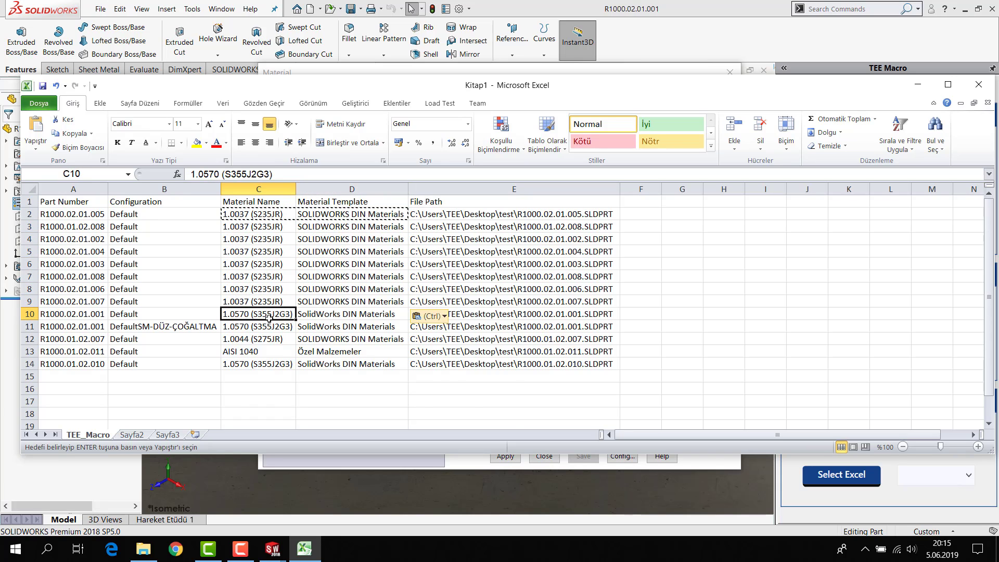
{"action": "key", "text": "ctrl"}
{"action": "key", "text": "ctrl+v"}
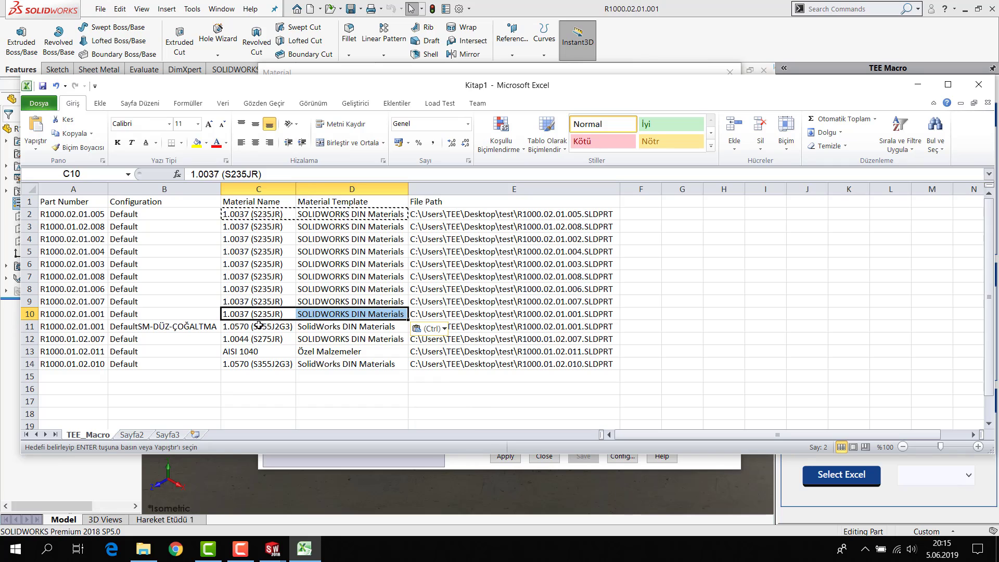
{"action": "left_click", "coordinate": [268, 327]}
{"action": "key", "text": "ctrl+v"}
{"action": "left_click", "coordinate": [268, 339]}
{"action": "key", "text": "ctrl+v"}
{"action": "left_click", "coordinate": [268, 351]}
{"action": "key", "text": "ctrl+v"}
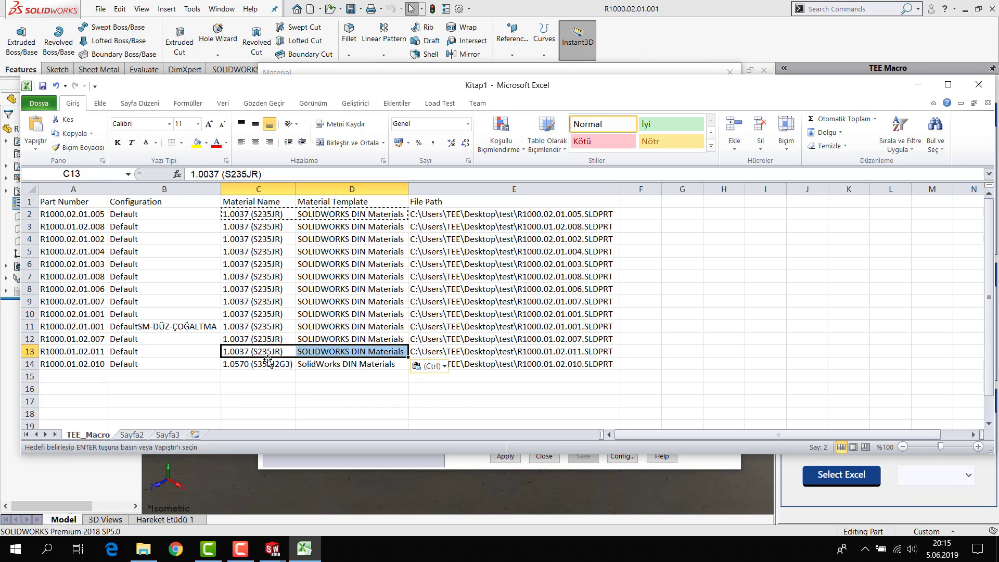
Paste the copied material name and template into row 14, and undo that paste.
{"action": "left_click", "coordinate": [268, 363]}
{"action": "key", "text": "ctrl+v"}
{"action": "left_click", "coordinate": [300, 384]}
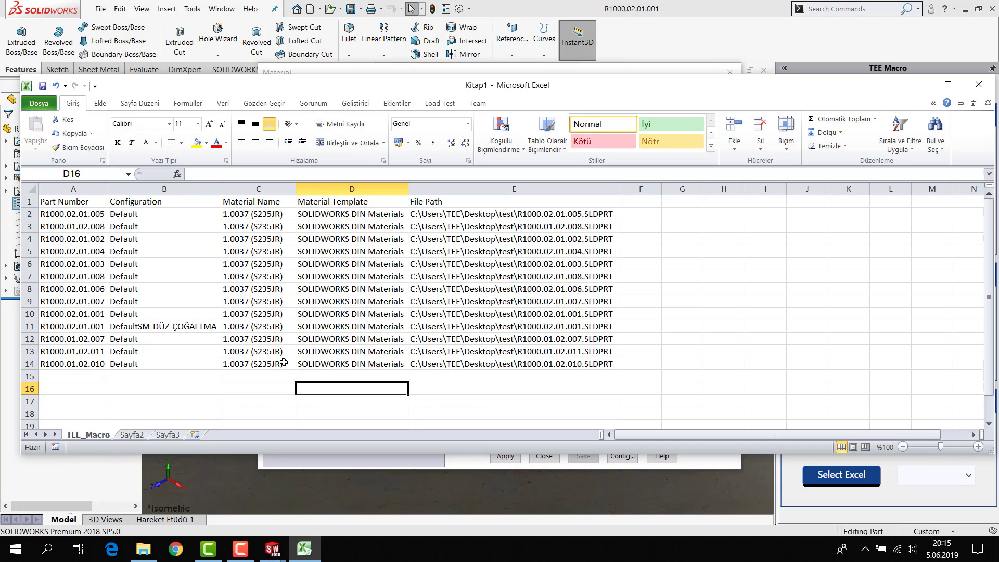
{"action": "key", "text": "ctrl+z"}
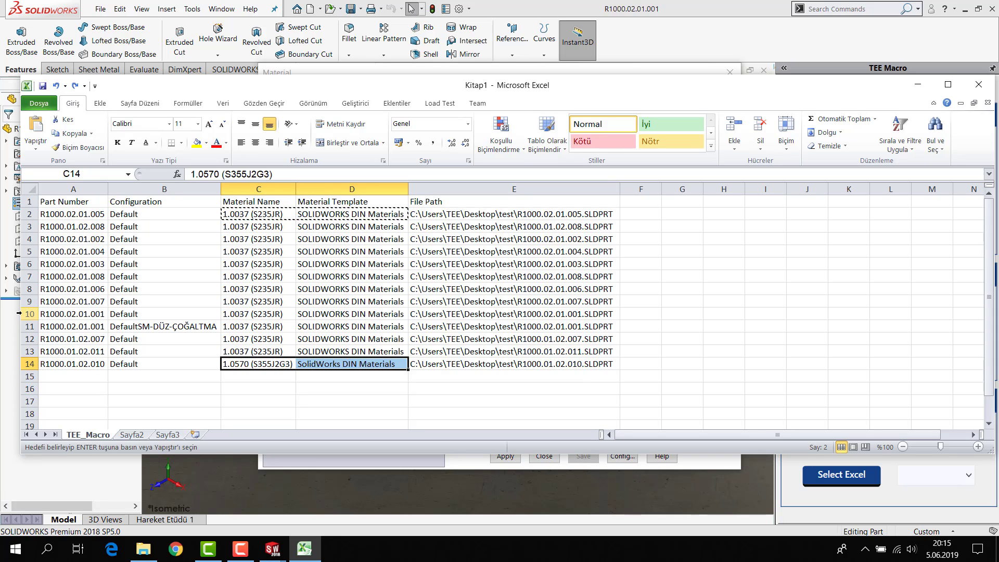
Delete rows 9 to 12 from the TEE_Macro sheet.
{"action": "left_click_drag", "start_coordinate": [31, 302], "coordinate": [31, 339]}
{"action": "right_click", "coordinate": [81, 314]}
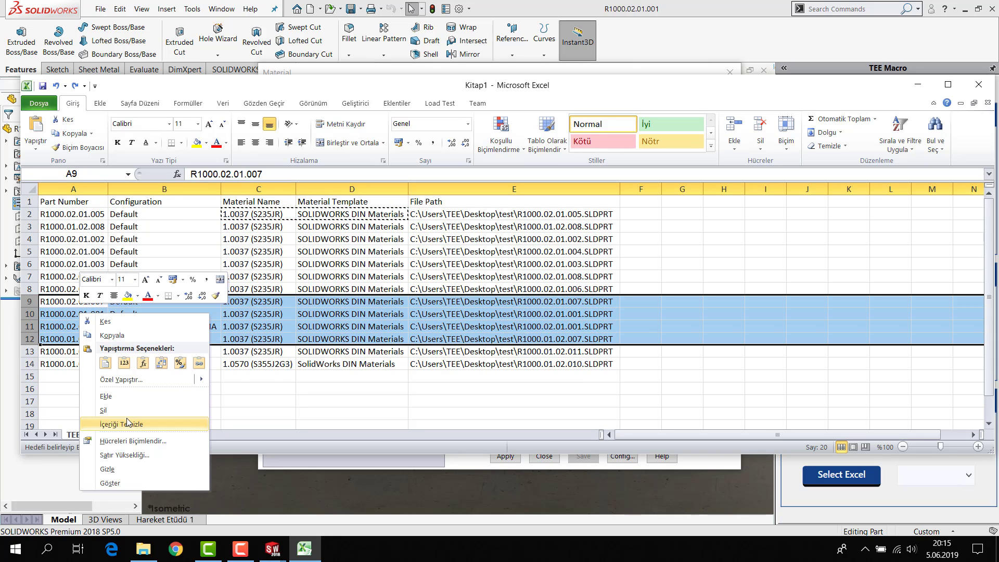
{"action": "left_click", "coordinate": [104, 409]}
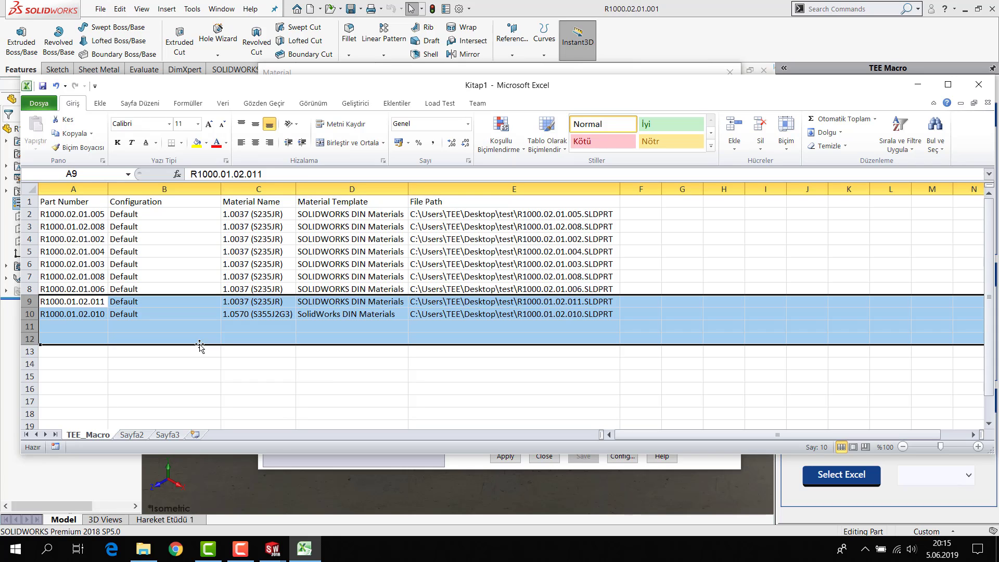
{"action": "left_click", "coordinate": [208, 351]}
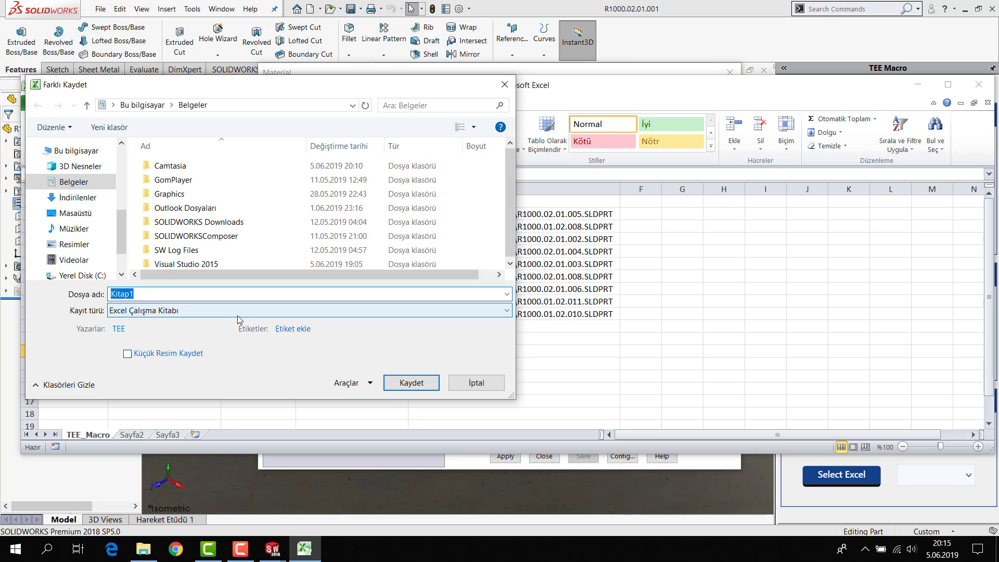
Save the workbook as Kitap1 in Excel workbook format on the desktop (Masaüstü).
{"action": "scroll", "coordinate": [121, 189], "scroll_direction": "up", "scroll_amount": 3}
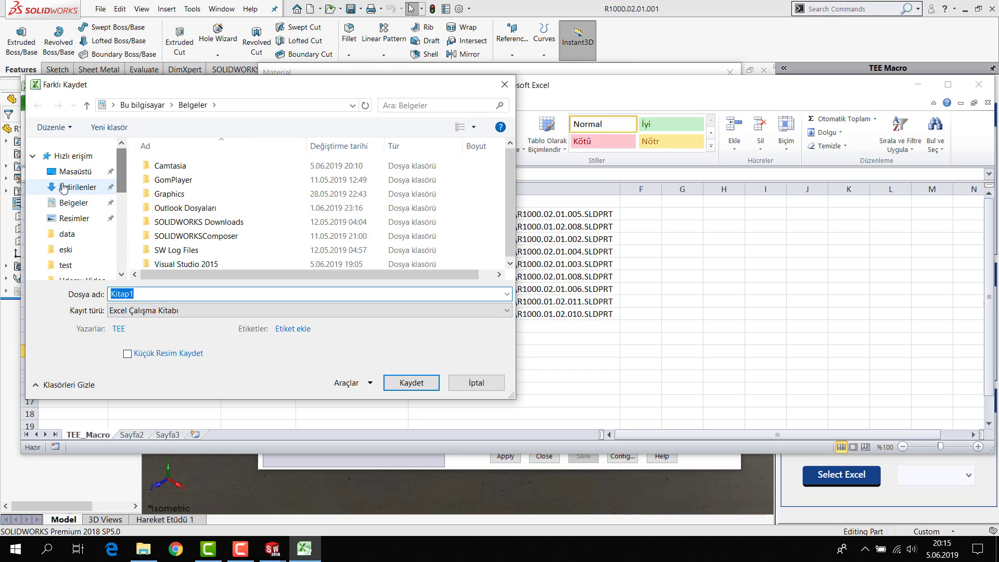
{"action": "left_click", "coordinate": [78, 168]}
{"action": "left_click", "coordinate": [411, 382]}
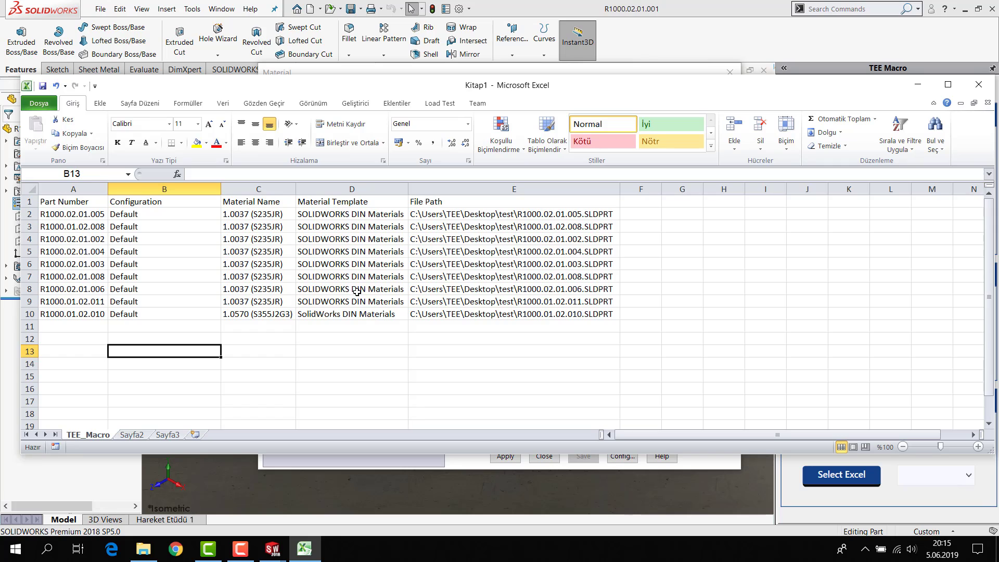
Check the configuration, material name and template entries of the remaining parts, and close the Excel workbook.
{"action": "left_click", "coordinate": [281, 399]}
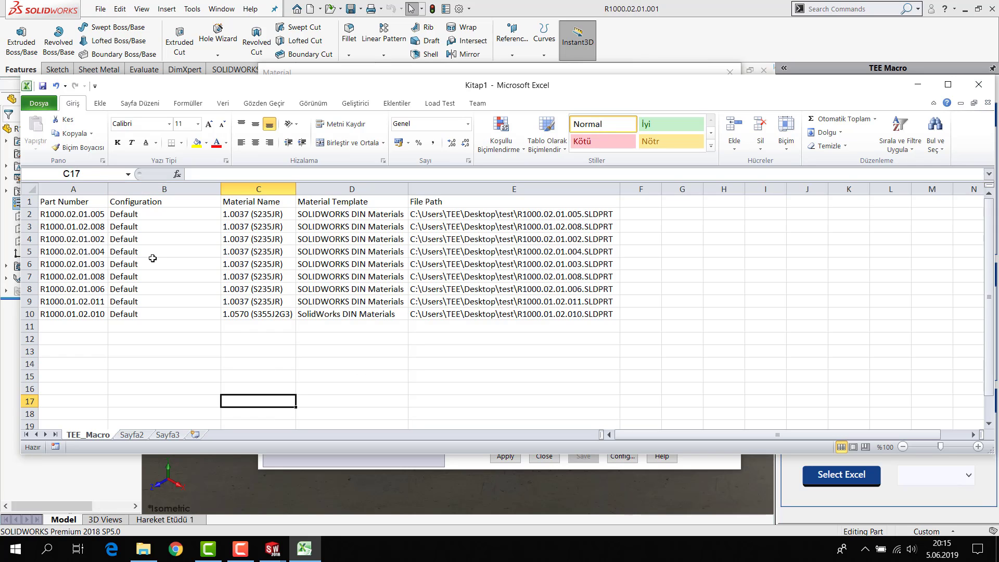
{"action": "left_click_drag", "start_coordinate": [88, 215], "coordinate": [280, 276]}
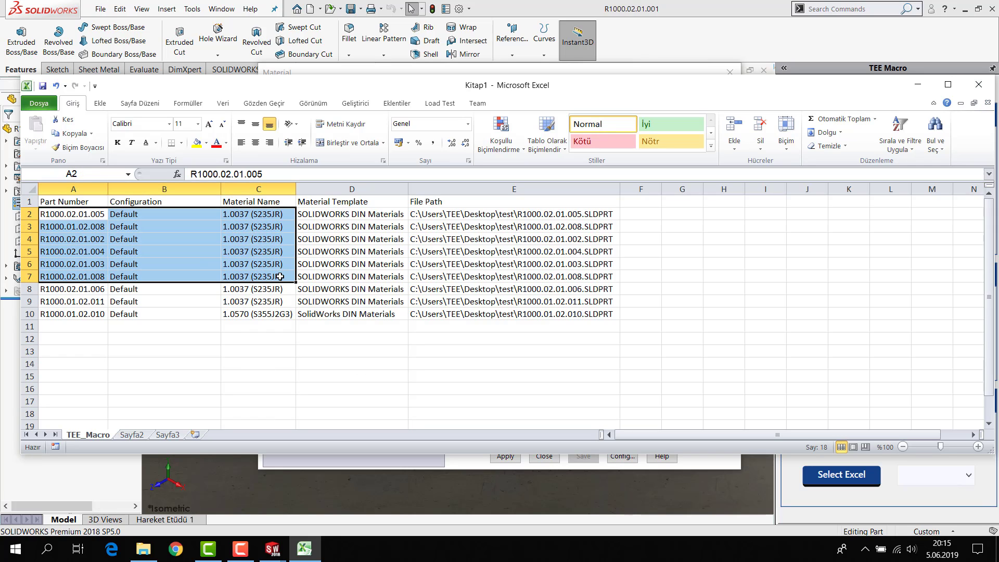
{"action": "left_click", "coordinate": [276, 314]}
{"action": "left_click_drag", "start_coordinate": [125, 227], "coordinate": [353, 301]}
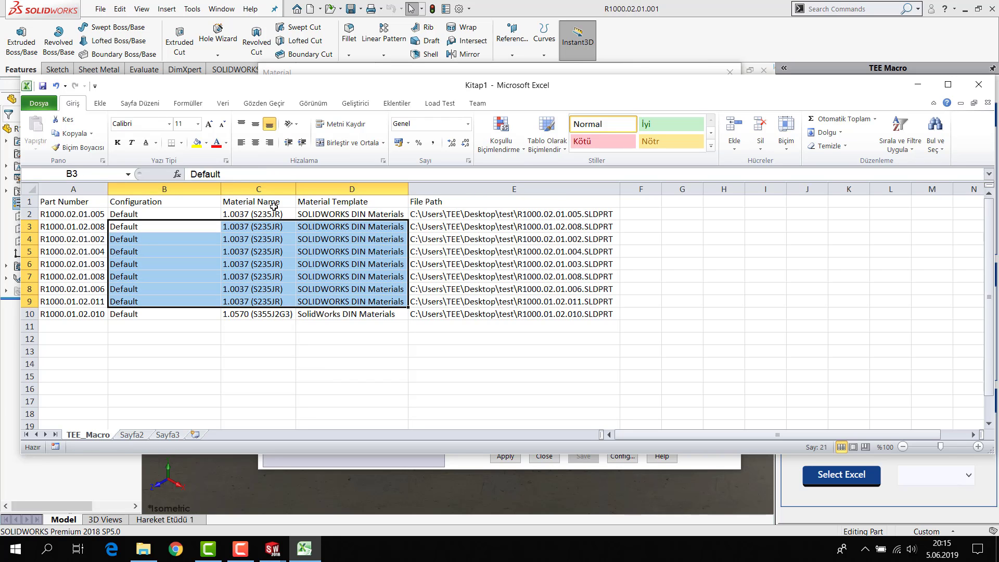
{"action": "left_click", "coordinate": [275, 226]}
{"action": "left_click", "coordinate": [978, 85]}
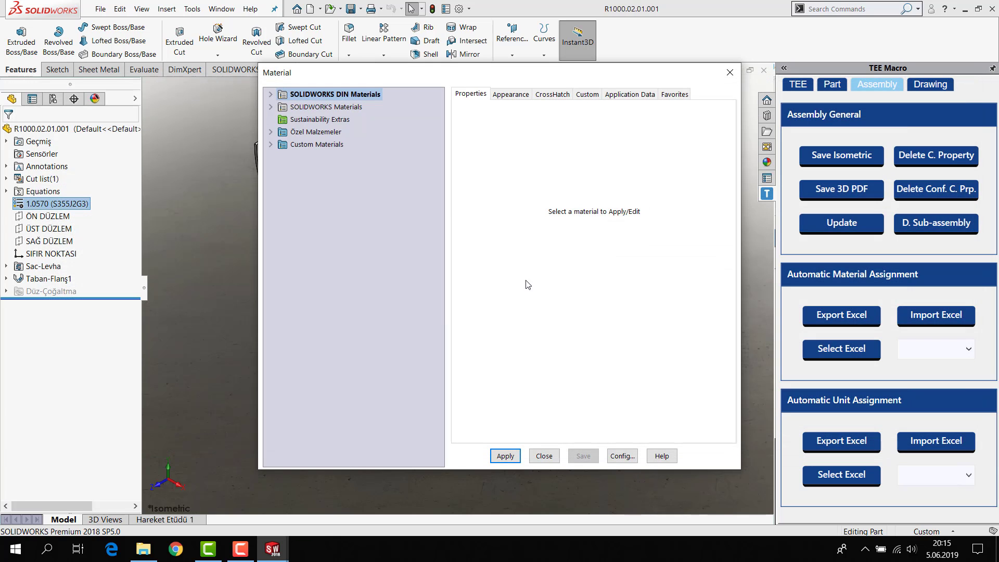
Close part R1000.02.01.001 without saving it, and close assembly R1000.02.01.000 with all modified documents saved.
{"action": "left_click", "coordinate": [730, 73]}
{"action": "left_click", "coordinate": [764, 69]}
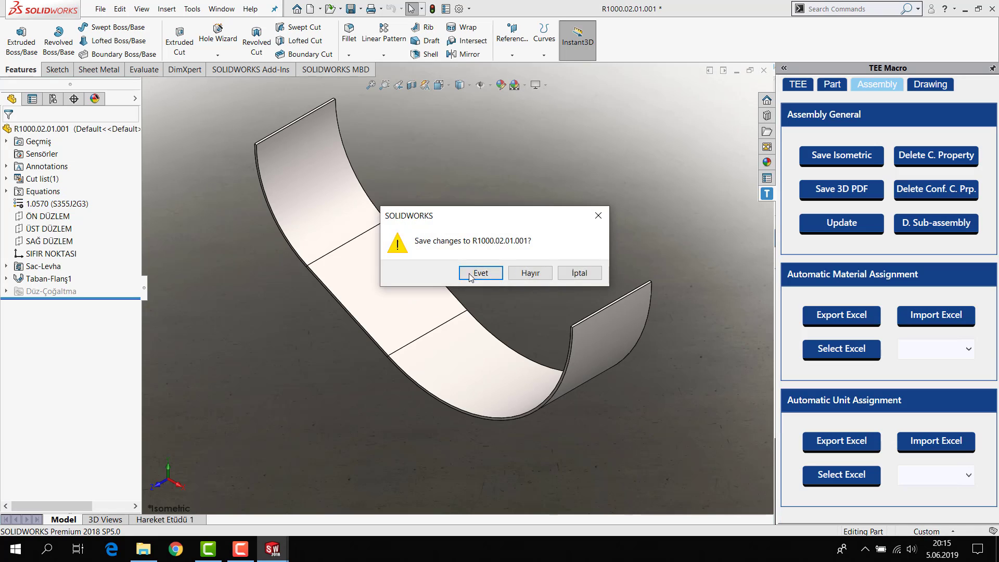
{"action": "left_click", "coordinate": [530, 273]}
{"action": "left_click", "coordinate": [491, 294]}
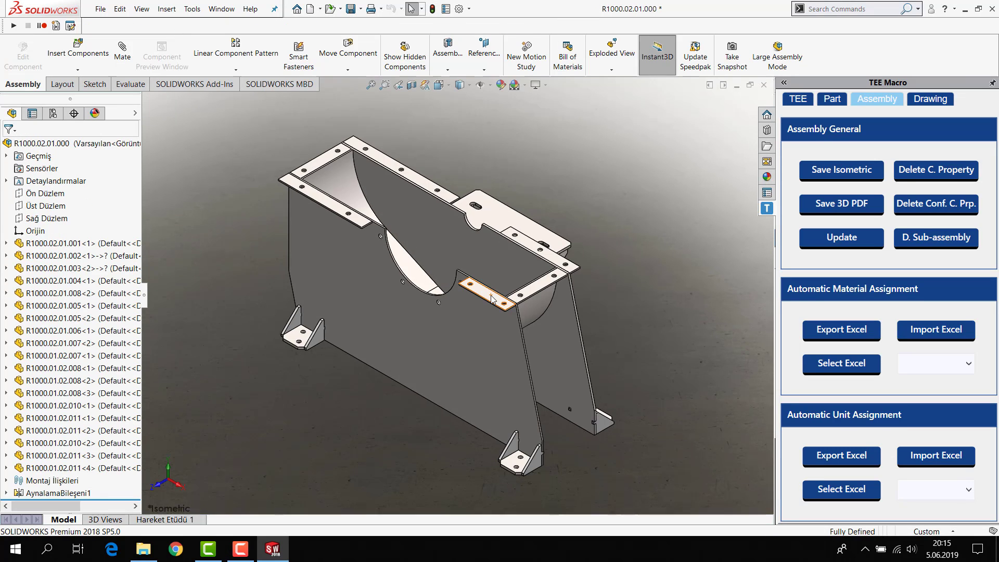
{"action": "left_click", "coordinate": [764, 85]}
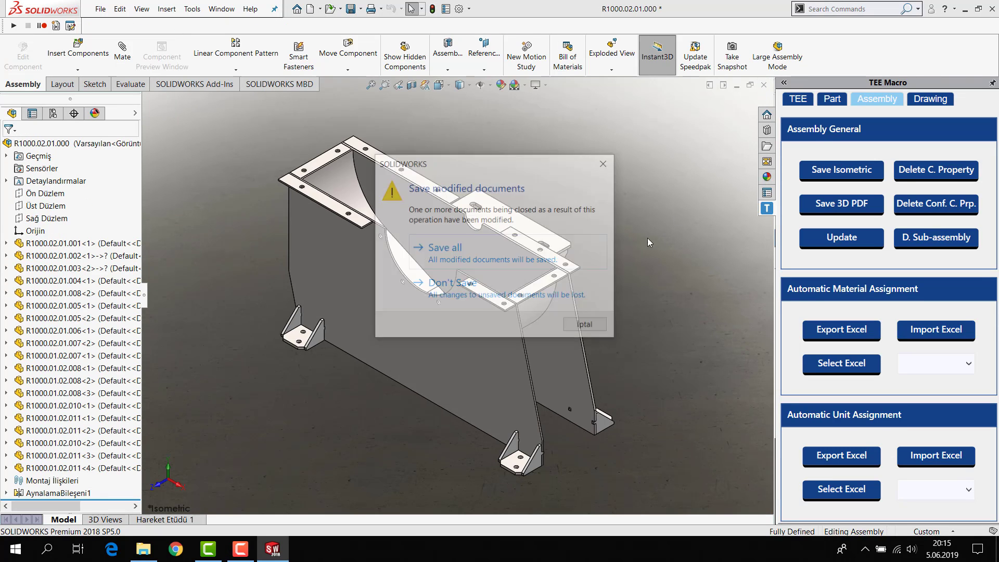
{"action": "left_click", "coordinate": [475, 254]}
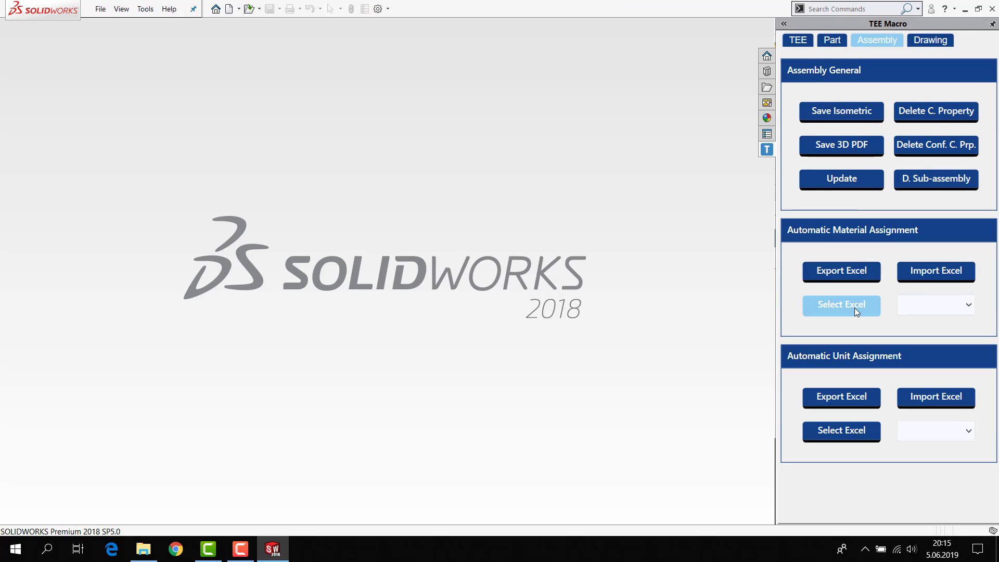
Select Kitap1.xlsx from the desktop as the Excel file for Automatic Material Assignment.
{"action": "left_click", "coordinate": [853, 306]}
{"action": "scroll", "coordinate": [52, 156], "scroll_direction": "up", "scroll_amount": 5}
{"action": "left_click", "coordinate": [54, 96]}
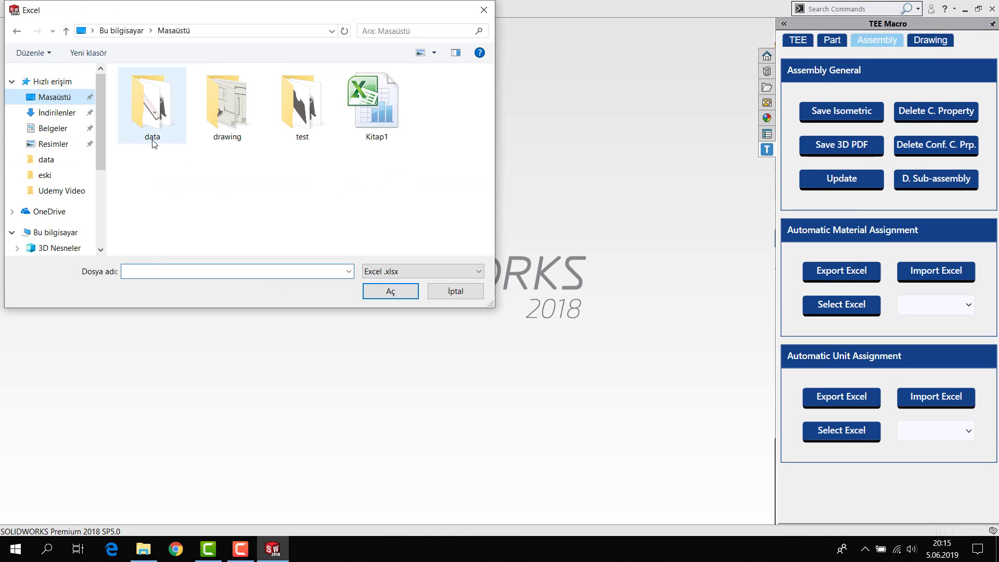
{"action": "double_click", "coordinate": [380, 83]}
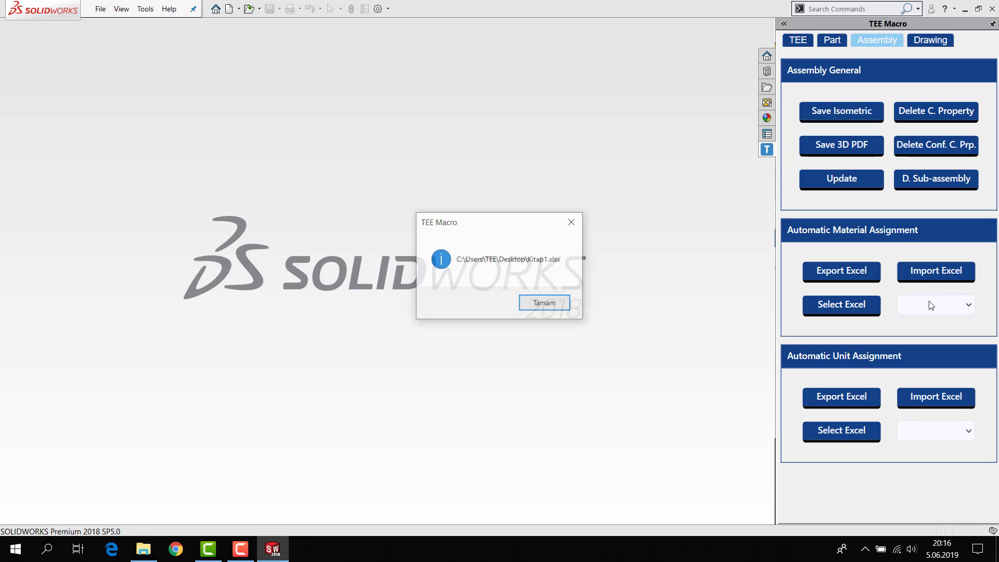
{"action": "left_click", "coordinate": [545, 303]}
Choose the TEE_Macro sheet and import its material assignments into the parts.
{"action": "left_click", "coordinate": [936, 305]}
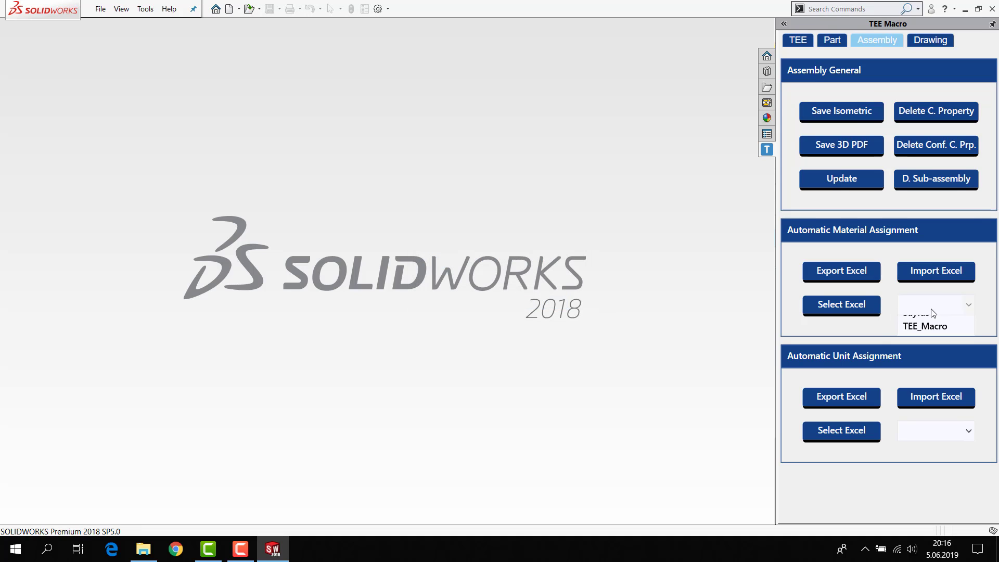
{"action": "left_click", "coordinate": [915, 352]}
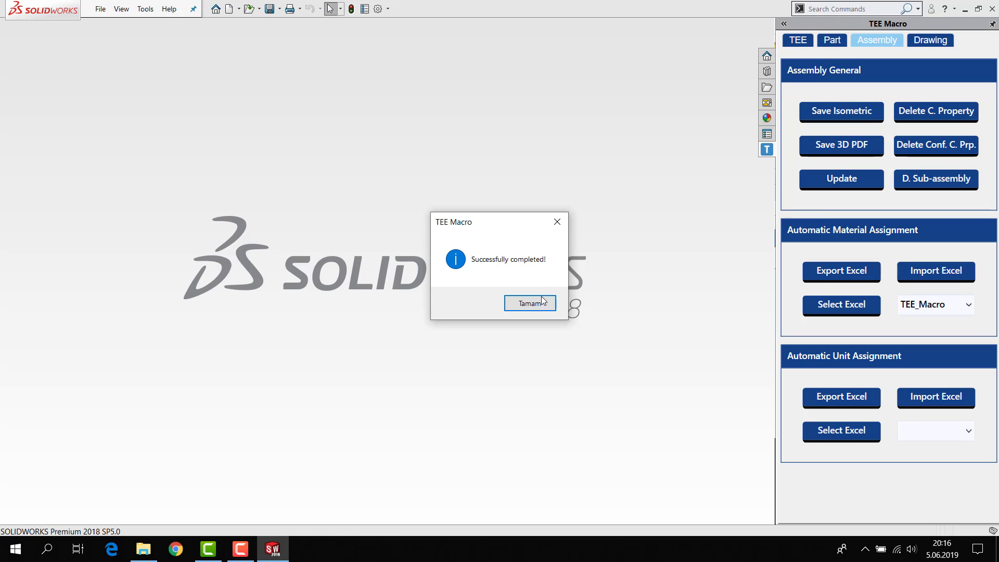
{"action": "left_click", "coordinate": [538, 301]}
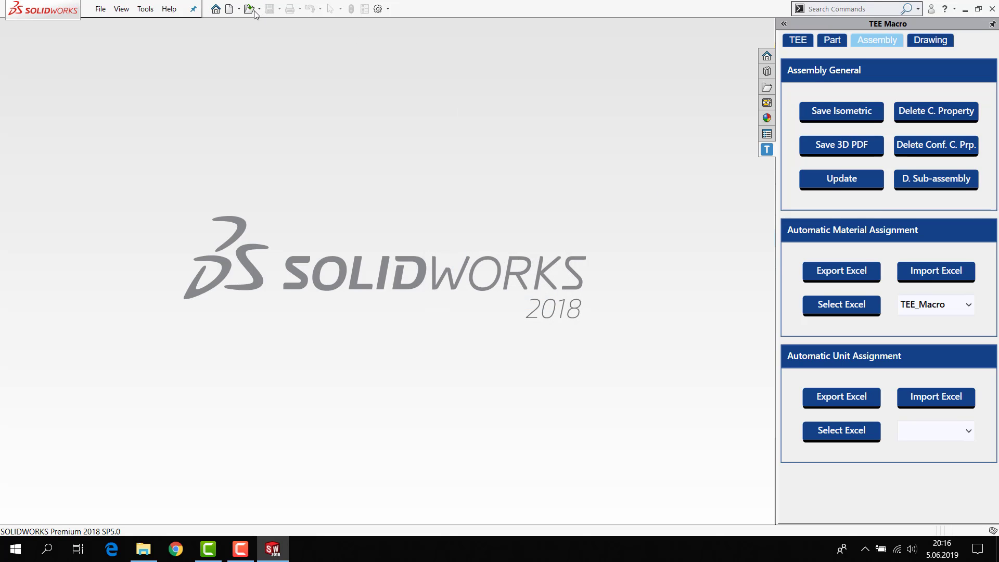
Open and rebuild assembly R1000.02.01.000, and export its material list to Excel.
{"action": "double_click", "coordinate": [468, 151]}
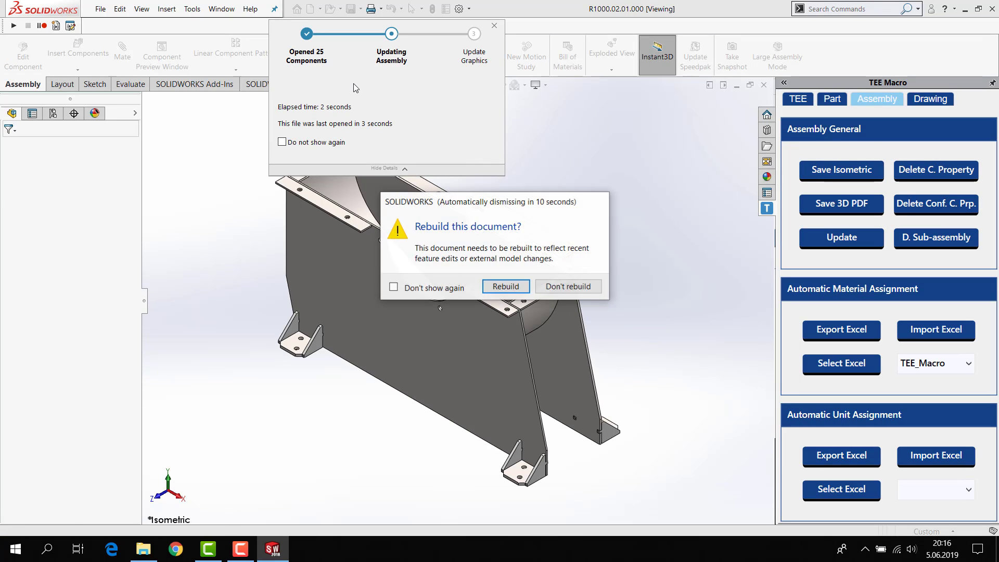
{"action": "left_click", "coordinate": [502, 285]}
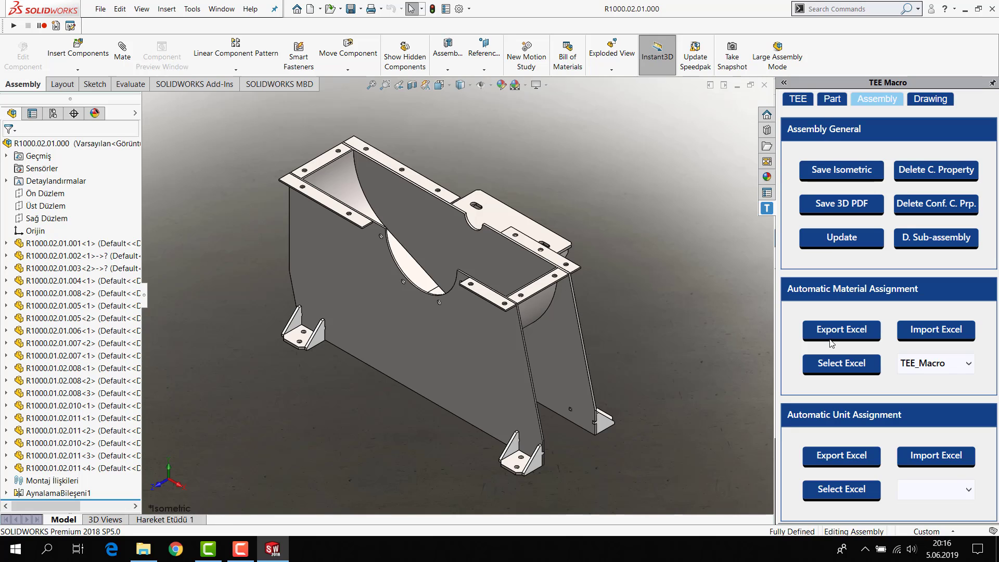
{"action": "left_click", "coordinate": [805, 332]}
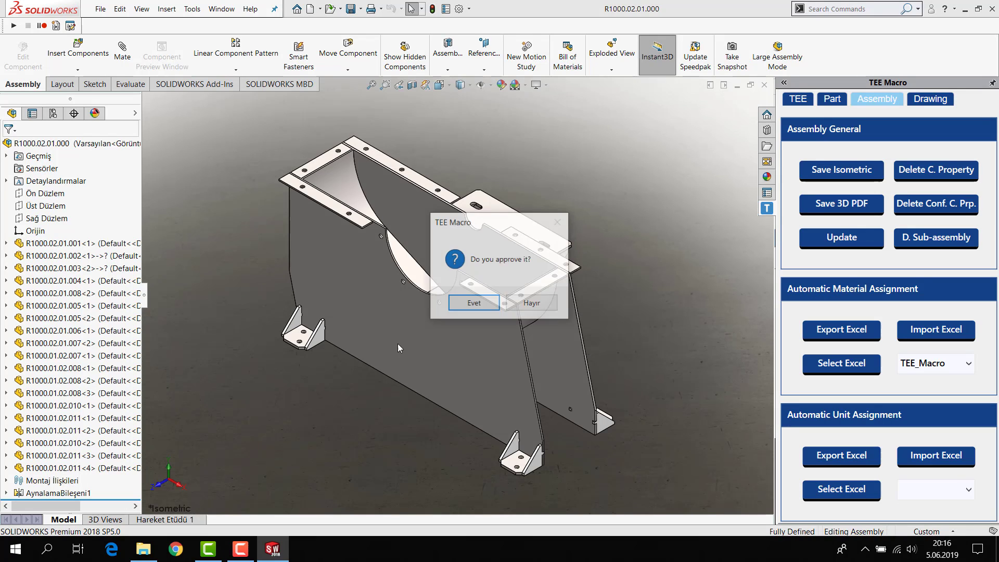
{"action": "left_click", "coordinate": [473, 304]}
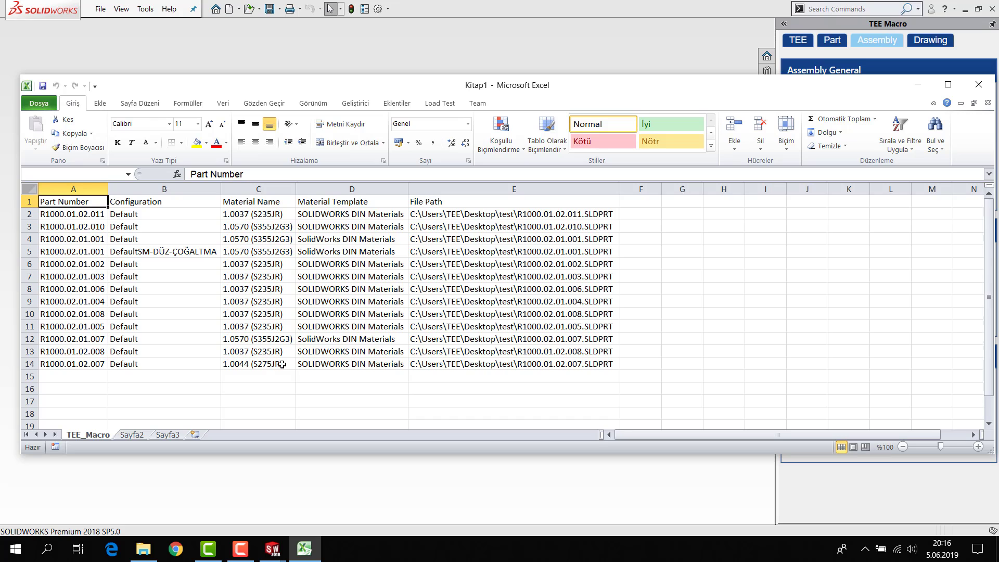
Examine the material names in rows 6 to 14 of the newly exported sheet, particularly that of part R1000.02.01.007.
{"action": "left_click_drag", "start_coordinate": [236, 270], "coordinate": [261, 323]}
{"action": "left_click", "coordinate": [261, 334]}
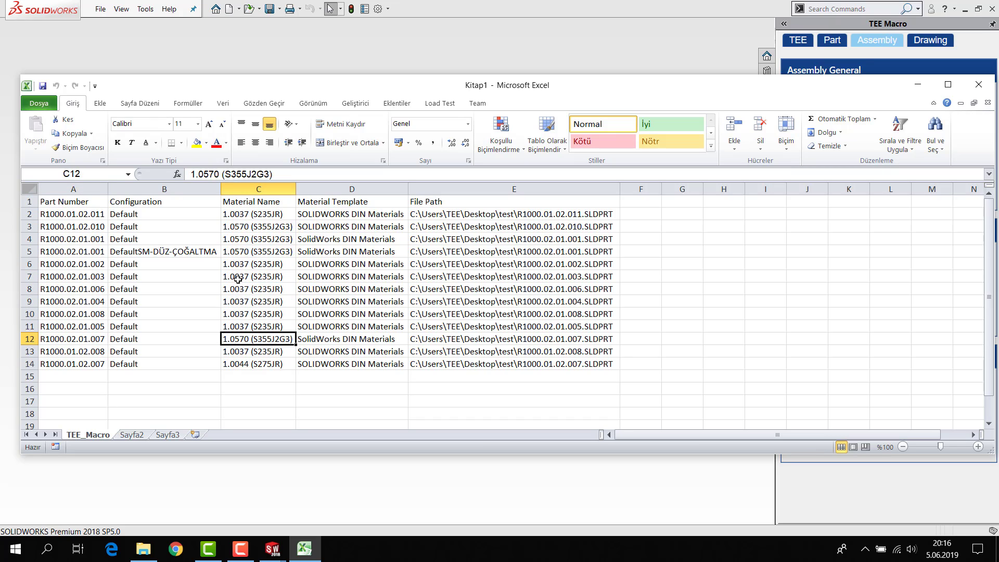
{"action": "left_click_drag", "start_coordinate": [237, 279], "coordinate": [279, 312]}
{"action": "left_click", "coordinate": [290, 366]}
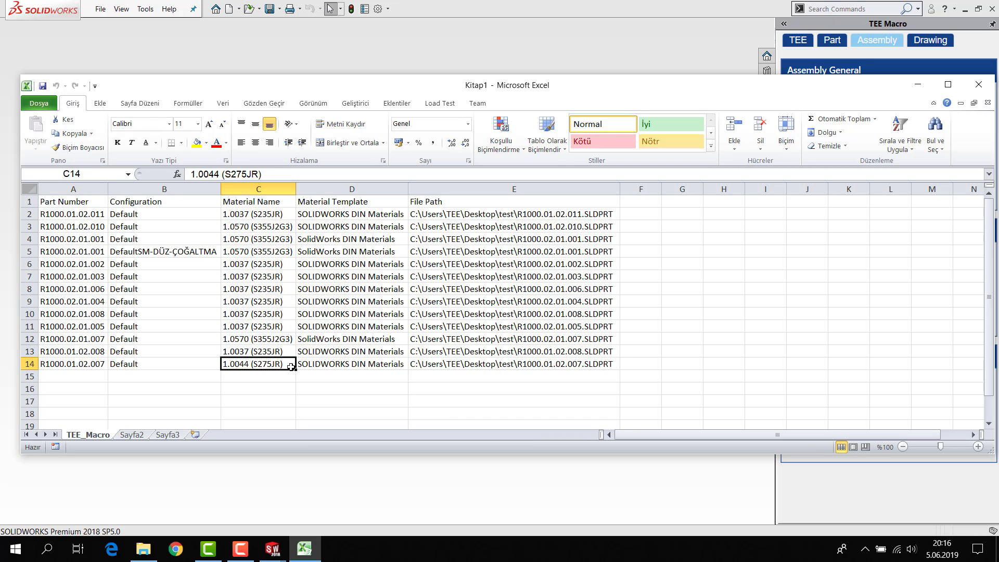
{"action": "left_click", "coordinate": [268, 337]}
{"action": "left_click", "coordinate": [238, 384]}
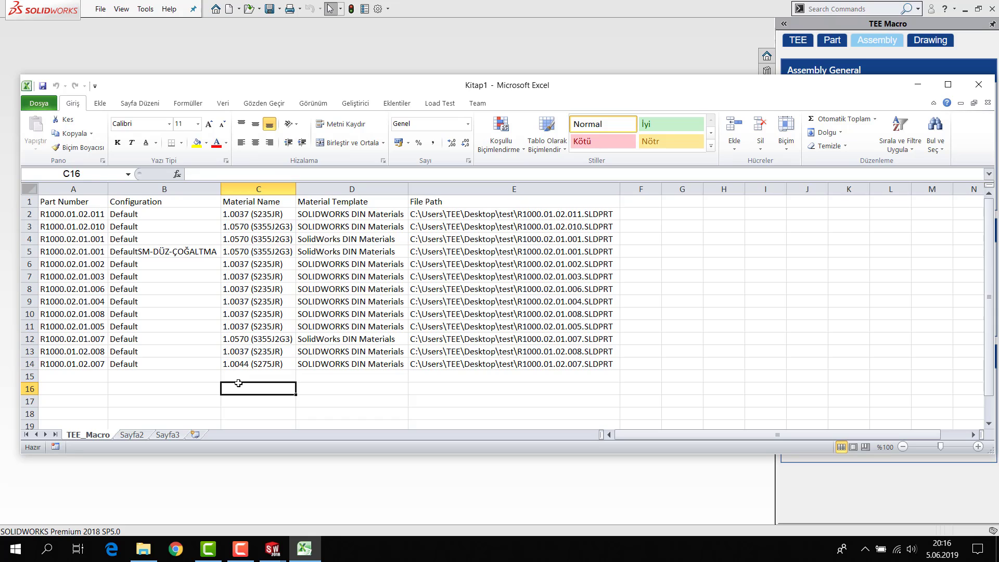
{"action": "left_click", "coordinate": [137, 339]}
{"action": "left_click", "coordinate": [26, 339]}
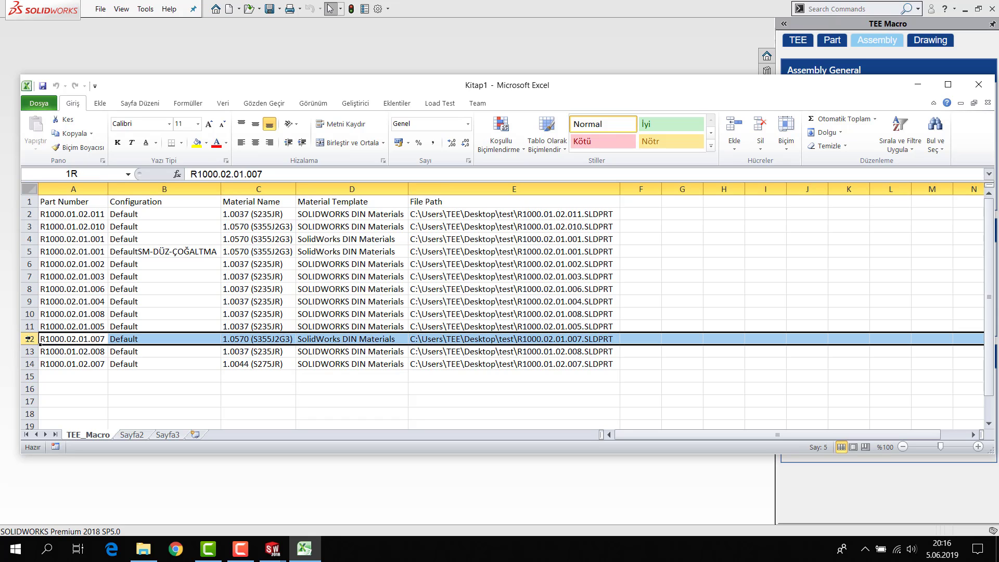
{"action": "left_click", "coordinate": [179, 359]}
Compare the material and template in row 12 with rows 3 to 11, and close the exported workbook without saving.
{"action": "left_click", "coordinate": [245, 338]}
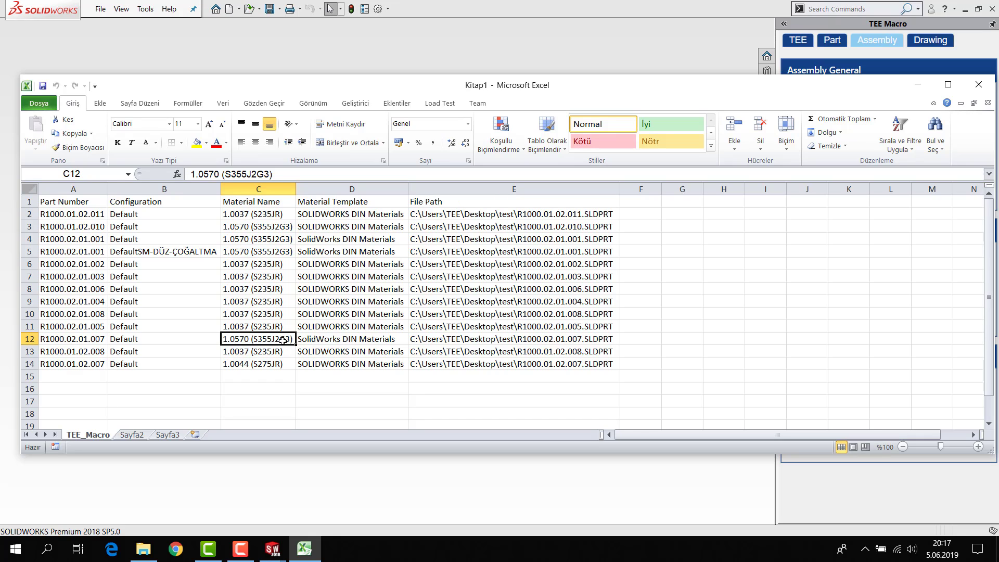
{"action": "left_click", "coordinate": [339, 348]}
{"action": "left_click", "coordinate": [341, 339]}
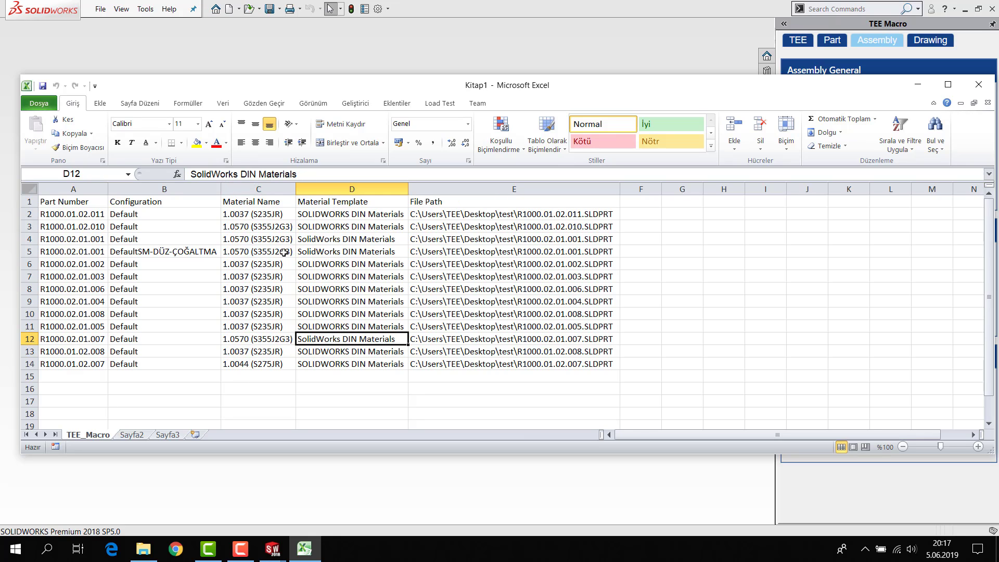
{"action": "left_click_drag", "start_coordinate": [274, 225], "coordinate": [282, 244]}
{"action": "left_click", "coordinate": [290, 312]}
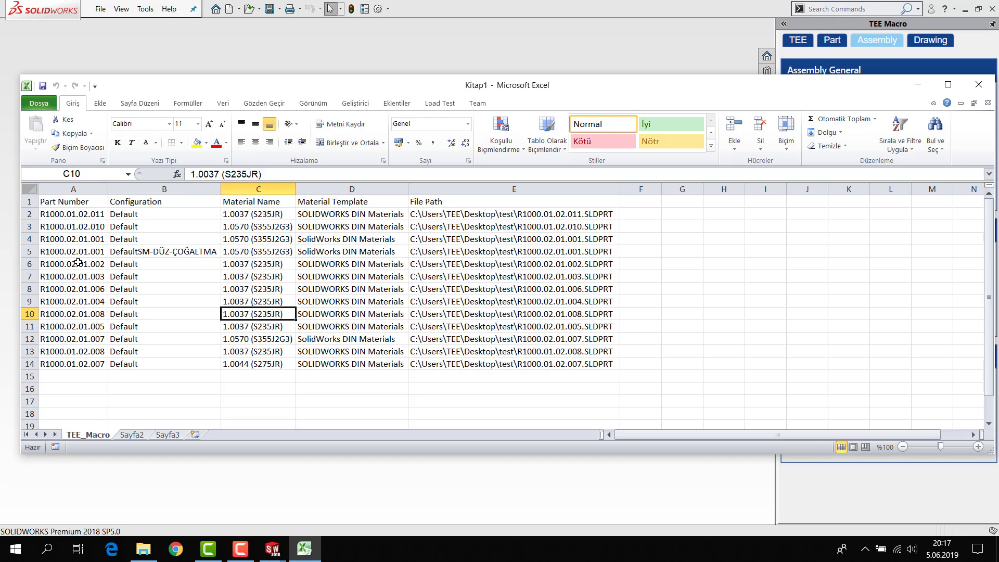
{"action": "left_click_drag", "start_coordinate": [78, 262], "coordinate": [416, 321]}
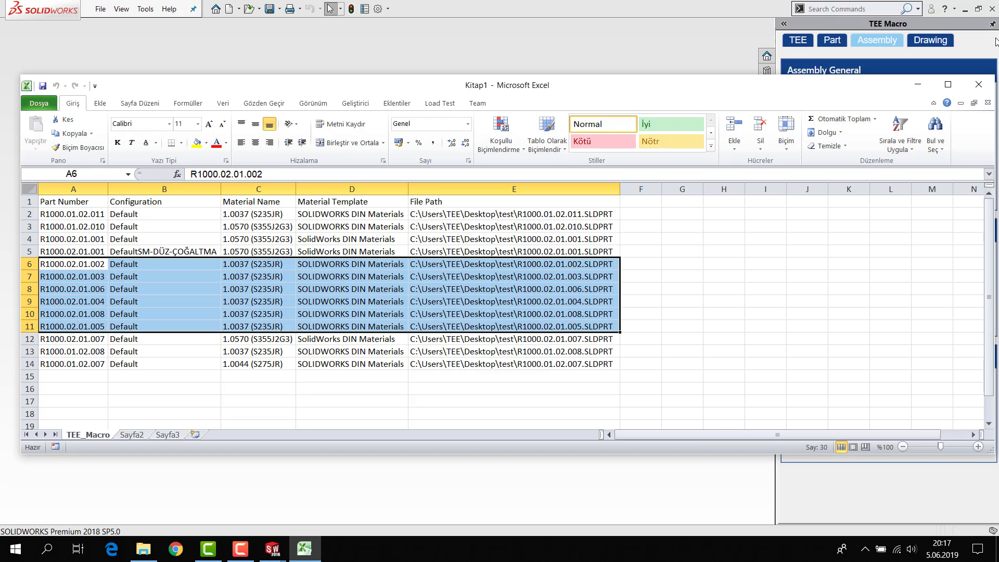
{"action": "left_click", "coordinate": [978, 84]}
{"action": "left_click", "coordinate": [495, 295]}
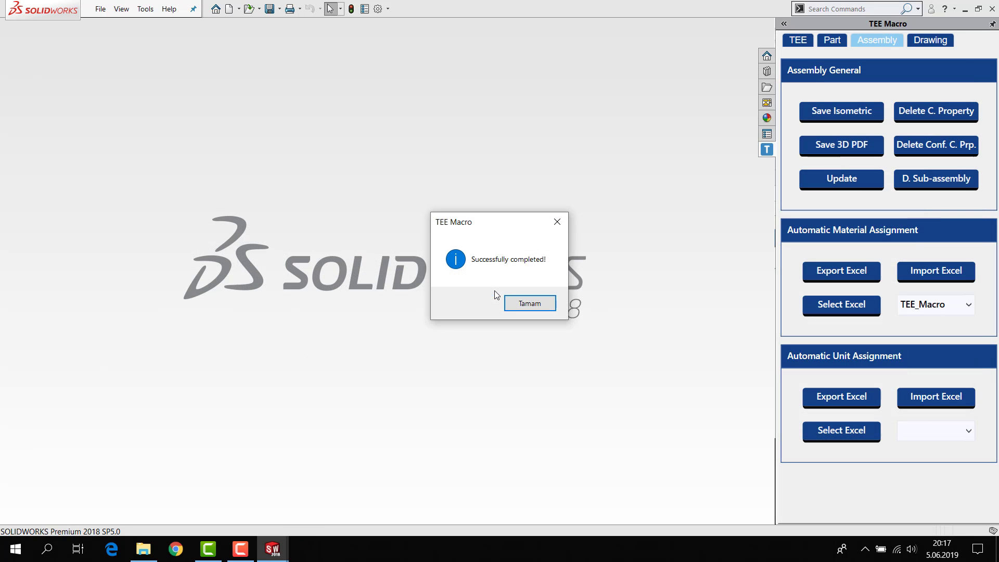